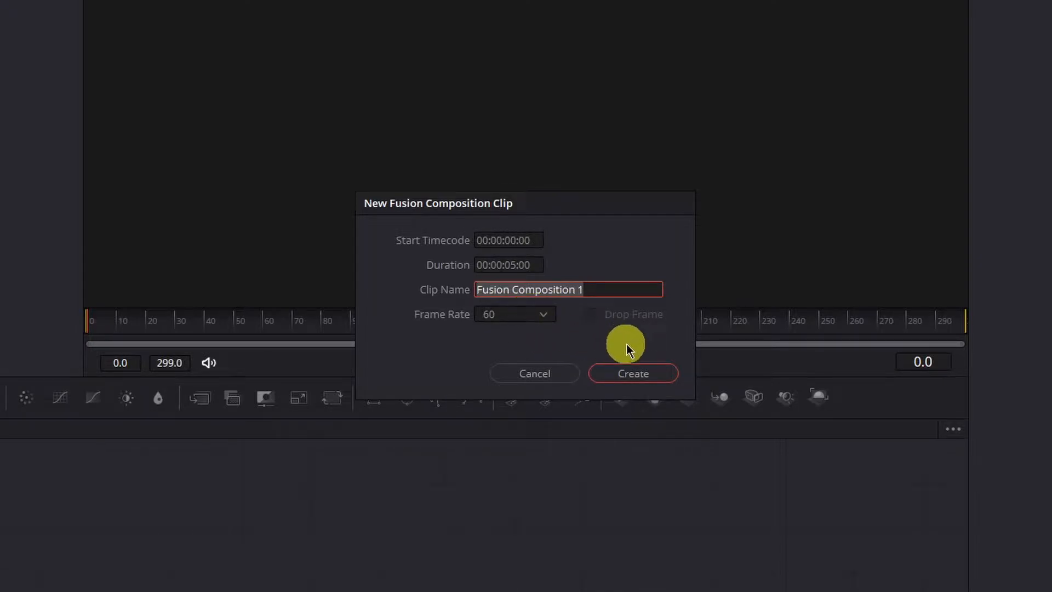
# Create a five-second, 60 fps Fusion composition clip in the popup_tut bin and open it in the node editor.
pyautogui.click(642, 376)
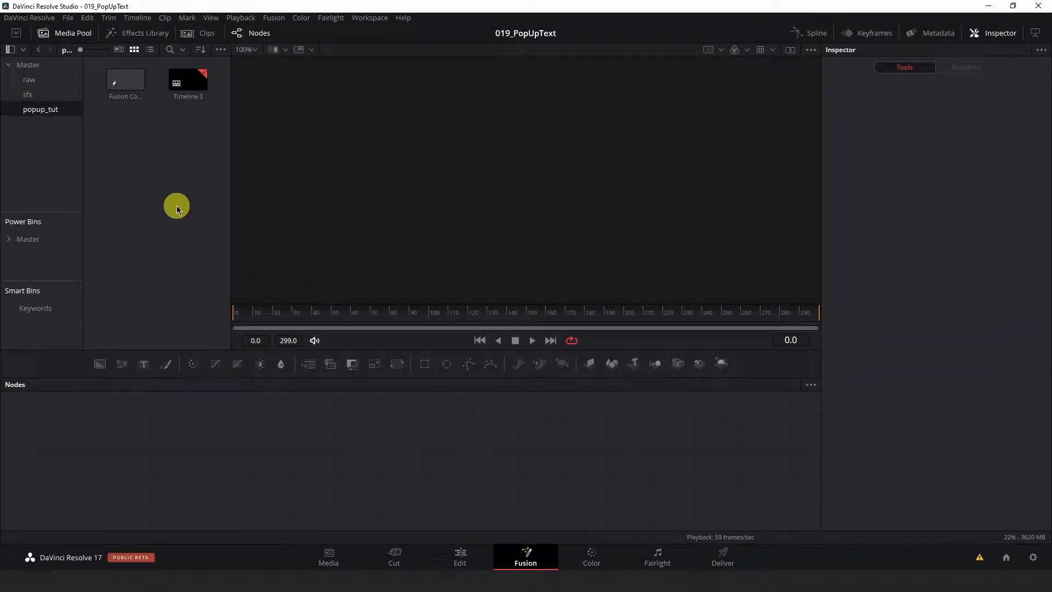
pyautogui.doubleClick(126, 79)
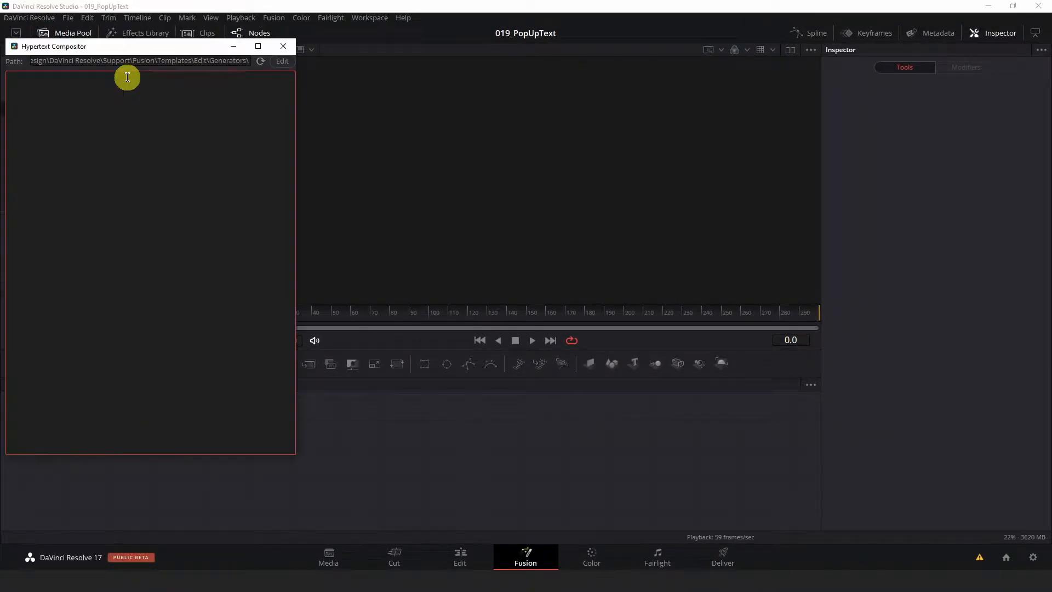
pyautogui.click(284, 46)
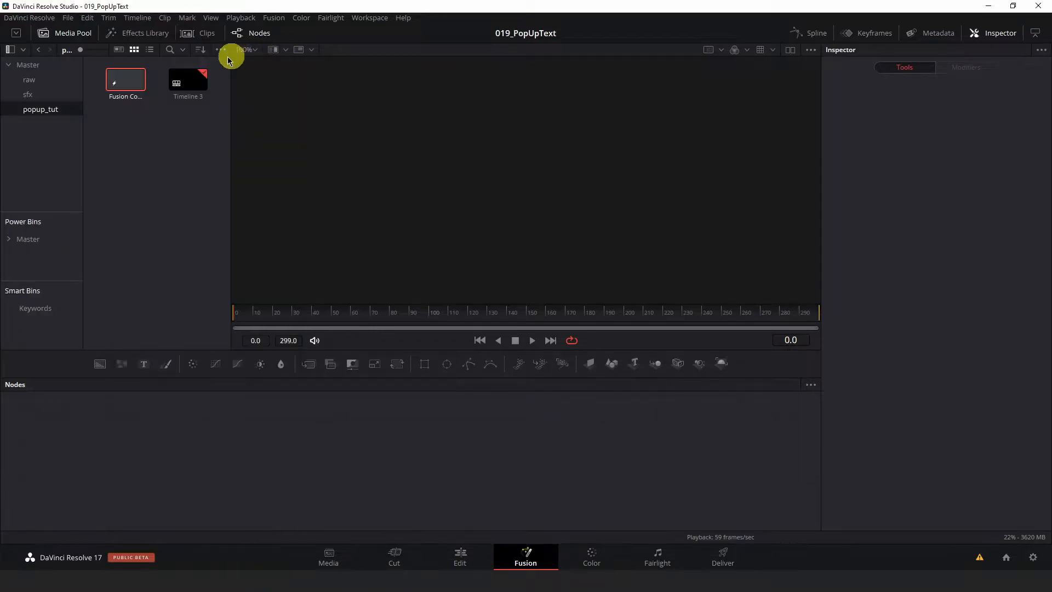
pyautogui.doubleClick(126, 84)
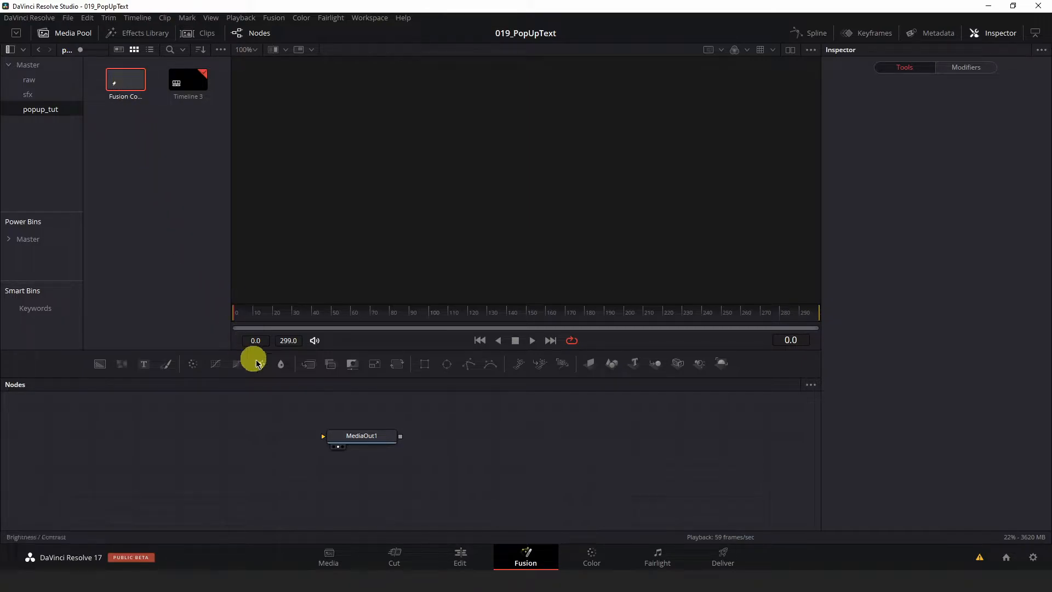
# Add a Background node to the composition, leaving room before the MediaOut1 node.
pyautogui.moveTo(261, 429); pyautogui.dragTo(459, 451)
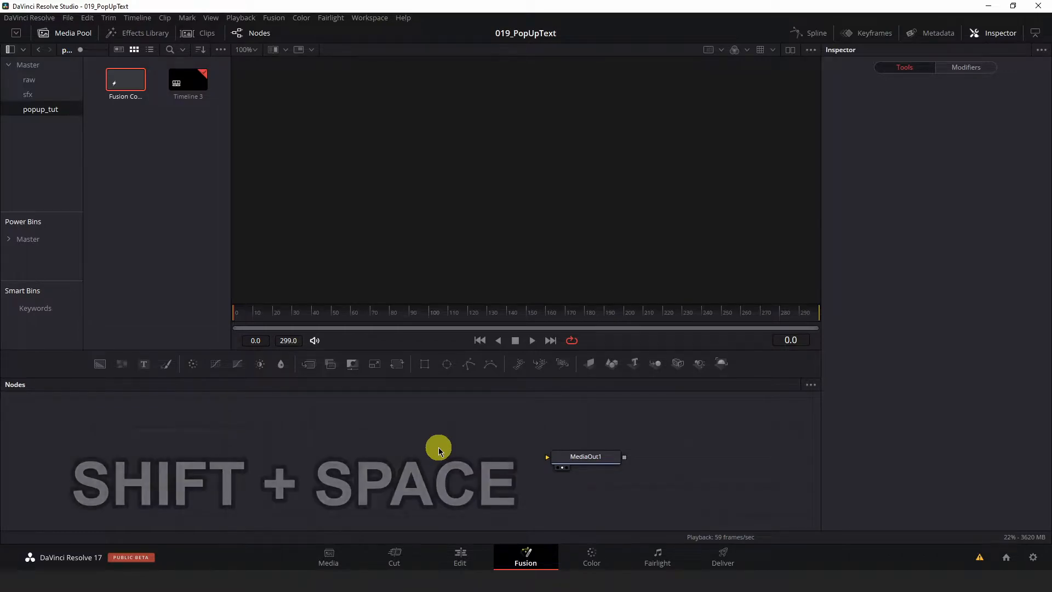
pyautogui.hotkey('shift', 'space')
pyautogui.write('txt')
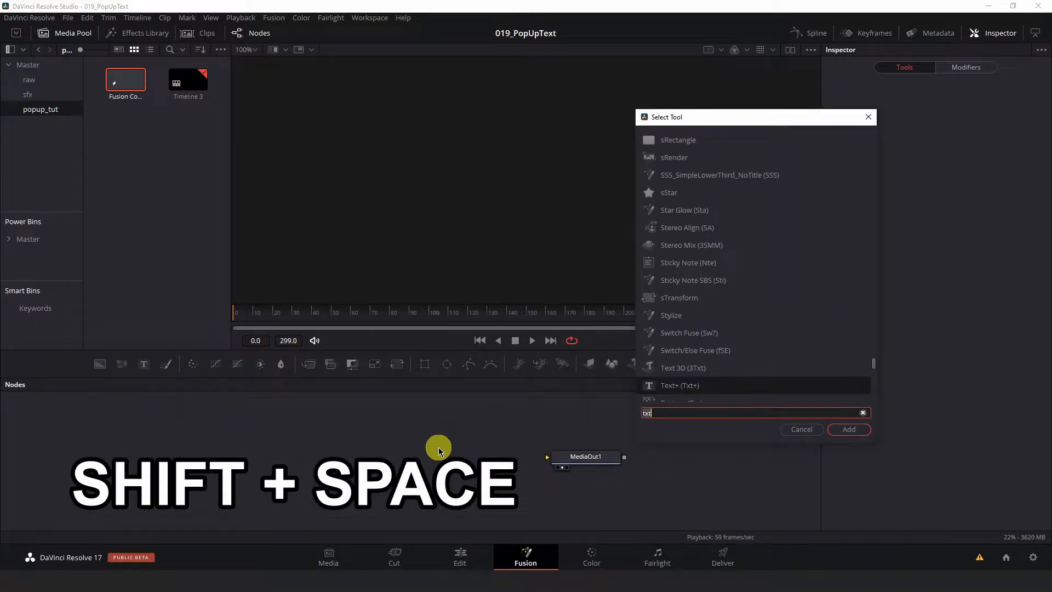
pyautogui.press('BackSpace')
pyautogui.press('BackSpace')
pyautogui.press('BackSpace')
pyautogui.write('bg')
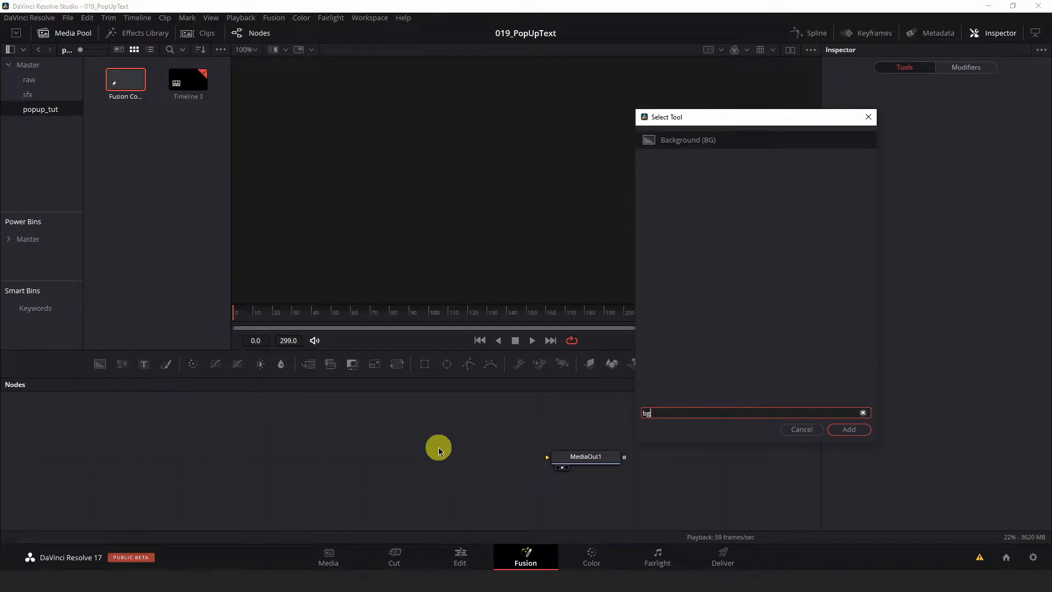
pyautogui.press('Return')
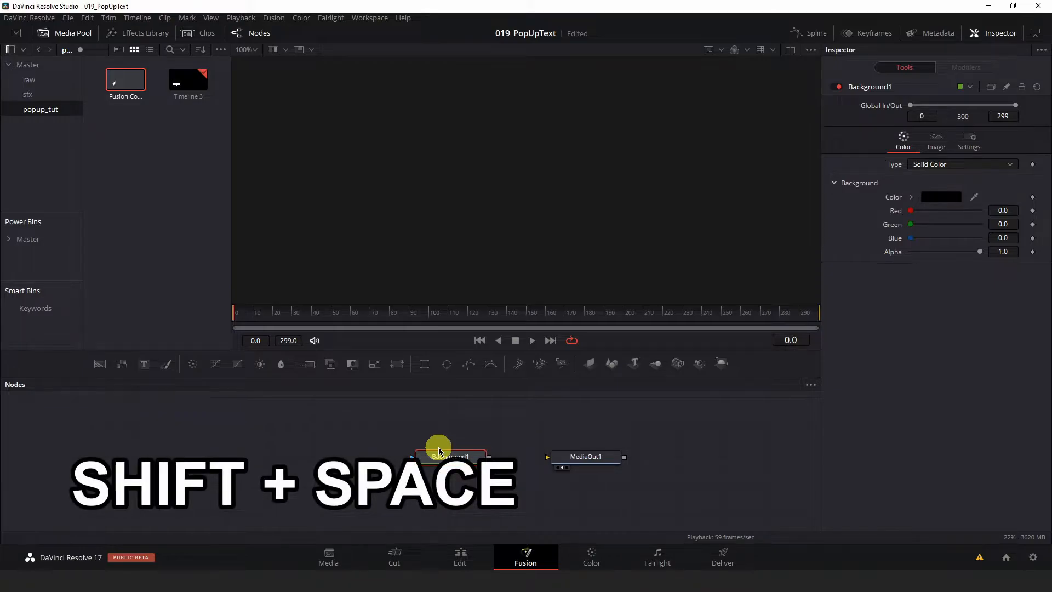
# Add a Text+ node and merge it over the Background1 node.
pyautogui.hotkey('shift', 'space')
pyautogui.write('tx')
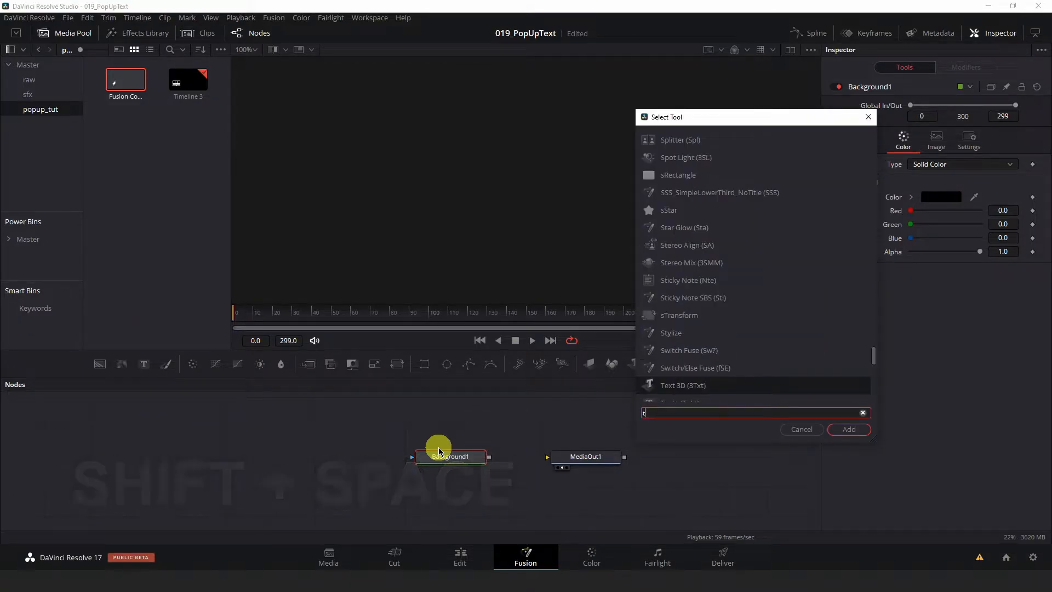
pyautogui.write('t')
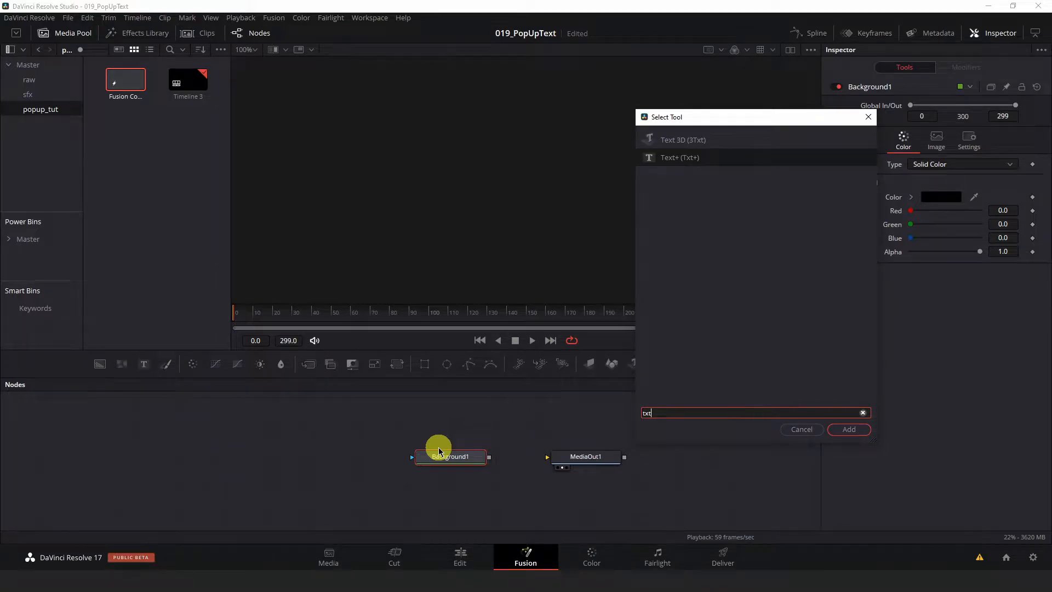
pyautogui.press('Return')
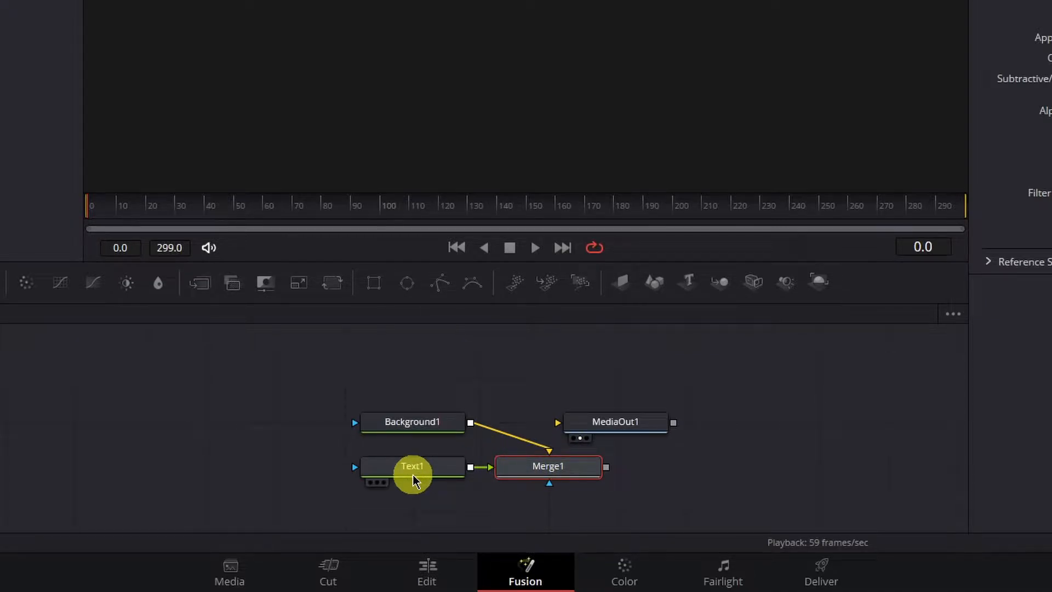
# Line up Background1, Merge1 and MediaOut1 in a row with Text1 below the merge, and connect Merge1 to MediaOut1.
pyautogui.moveTo(615, 419); pyautogui.dragTo(751, 419)
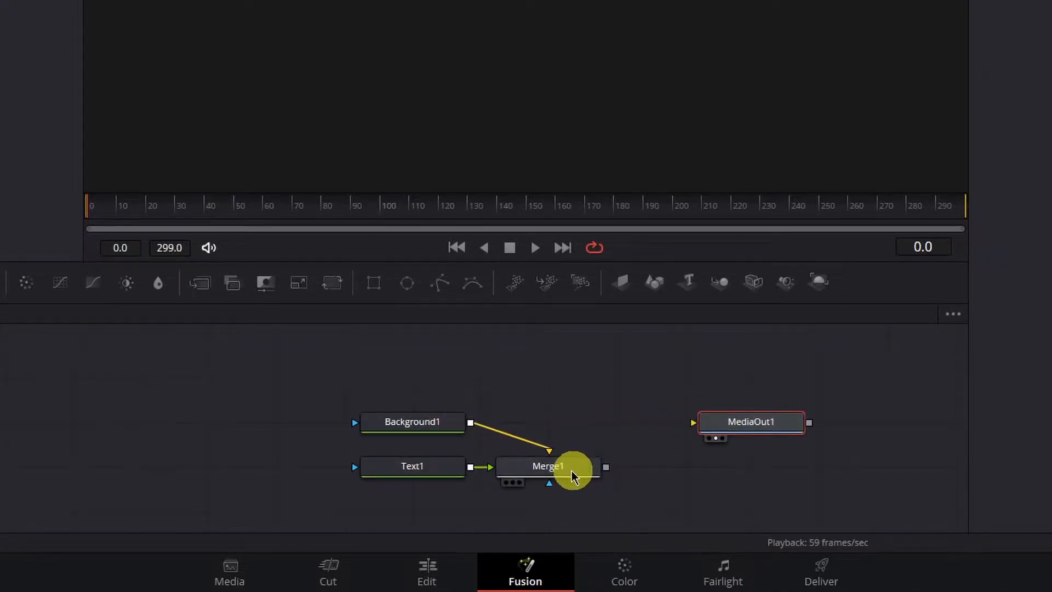
pyautogui.moveTo(575, 469); pyautogui.dragTo(564, 430)
pyautogui.moveTo(444, 472); pyautogui.dragTo(602, 454)
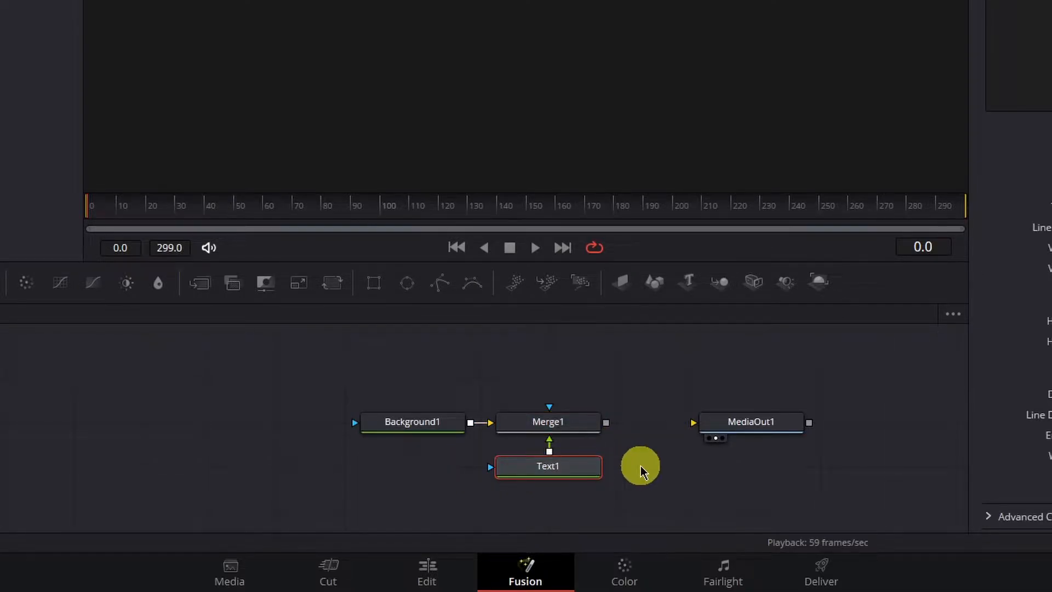
pyautogui.moveTo(606, 422); pyautogui.dragTo(691, 423)
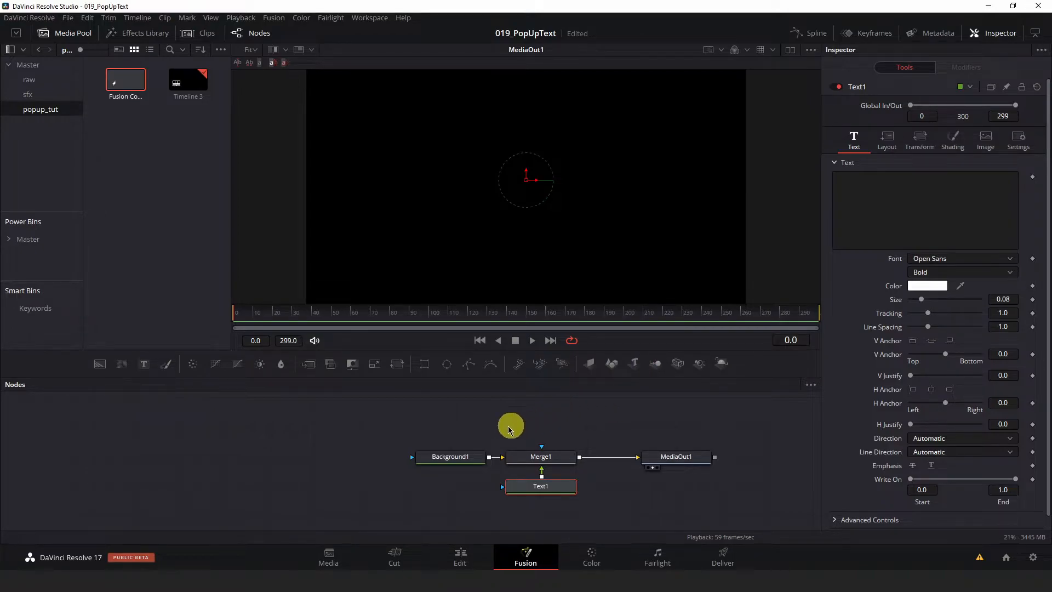
# Make the Background1 node fully transparent by setting its alpha to 0.
pyautogui.click(460, 462)
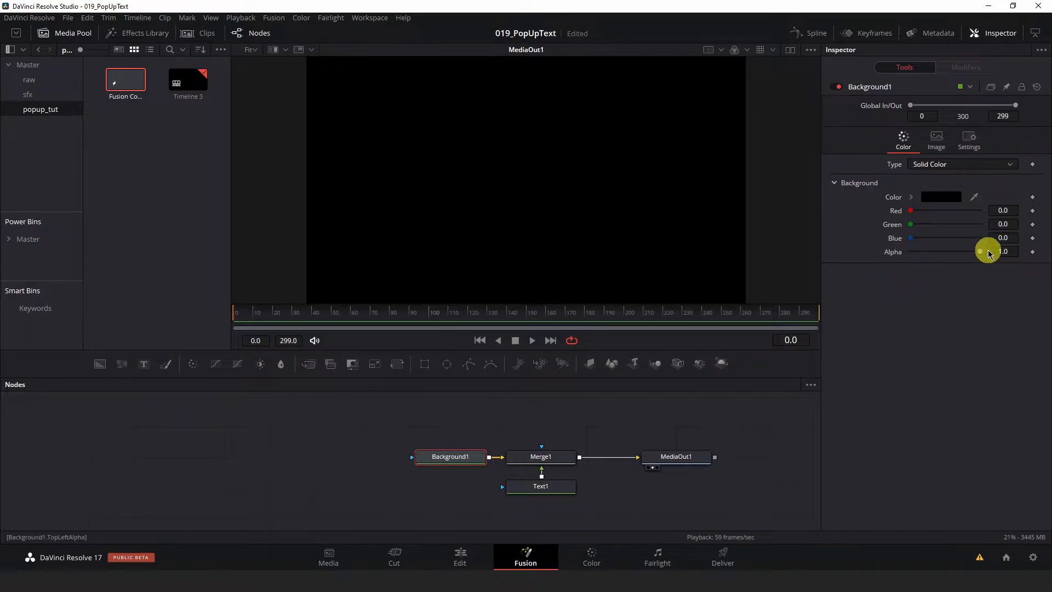
pyautogui.moveTo(979, 253); pyautogui.dragTo(907, 257)
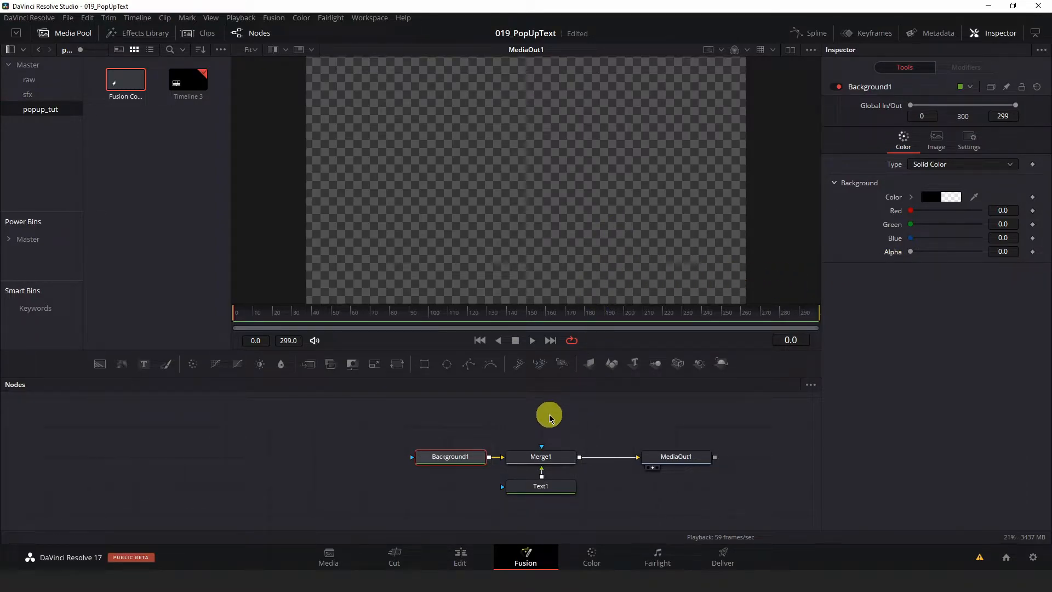
# Give Text1 the text "Pop Up!" in Bold Italic and place it near the upper-right corner of the frame.
pyautogui.click(537, 492)
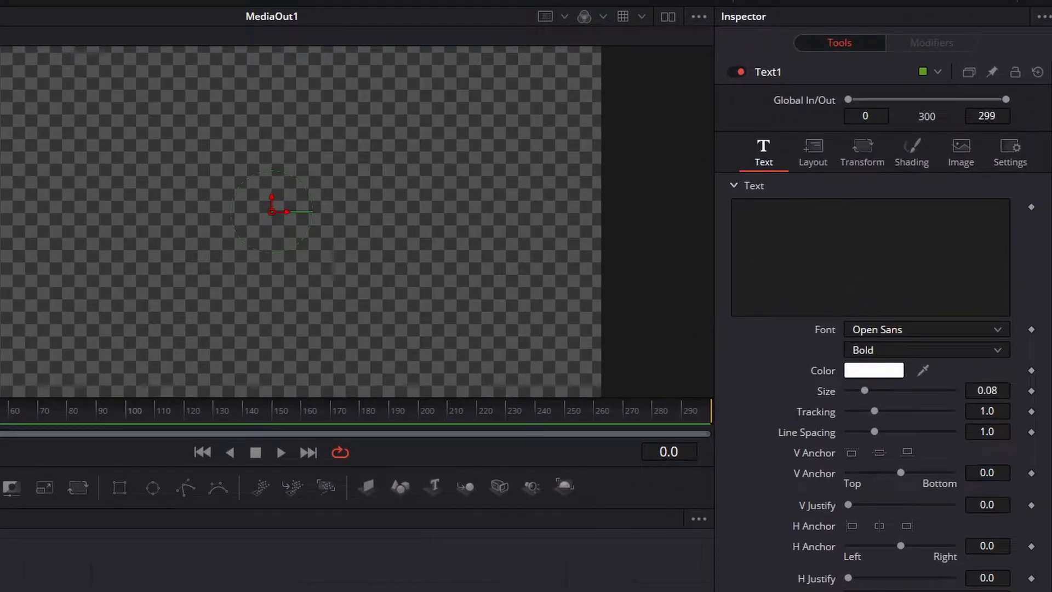
pyautogui.click(822, 245)
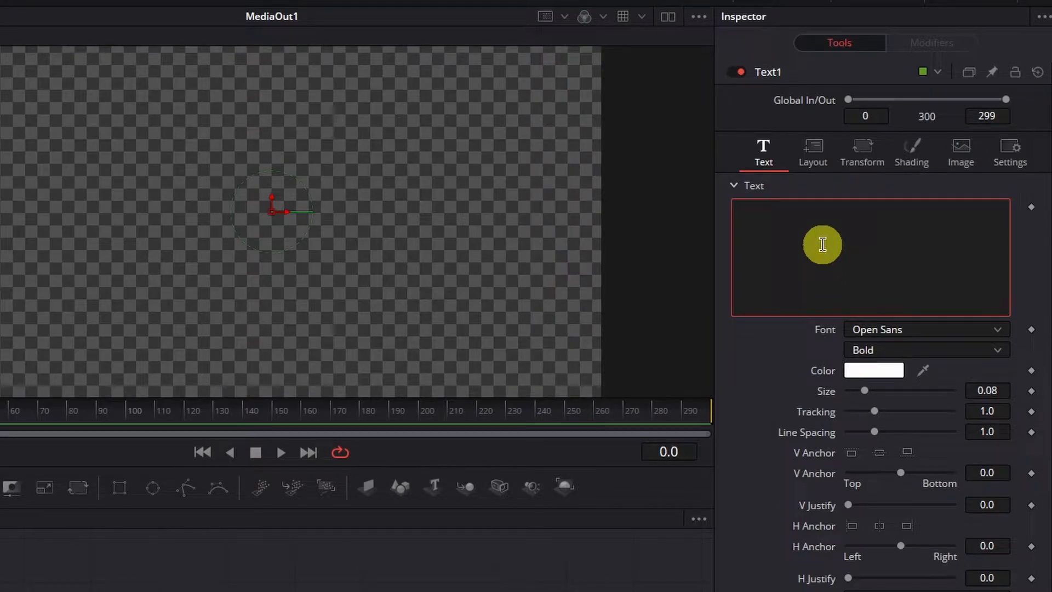
pyautogui.write('Pop Up!')
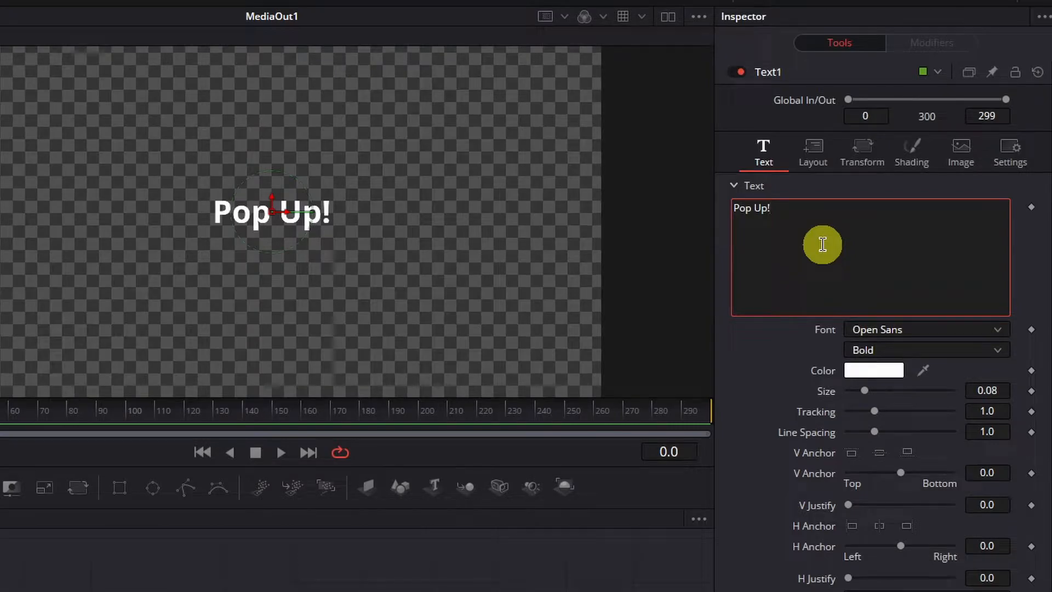
pyautogui.click(876, 350)
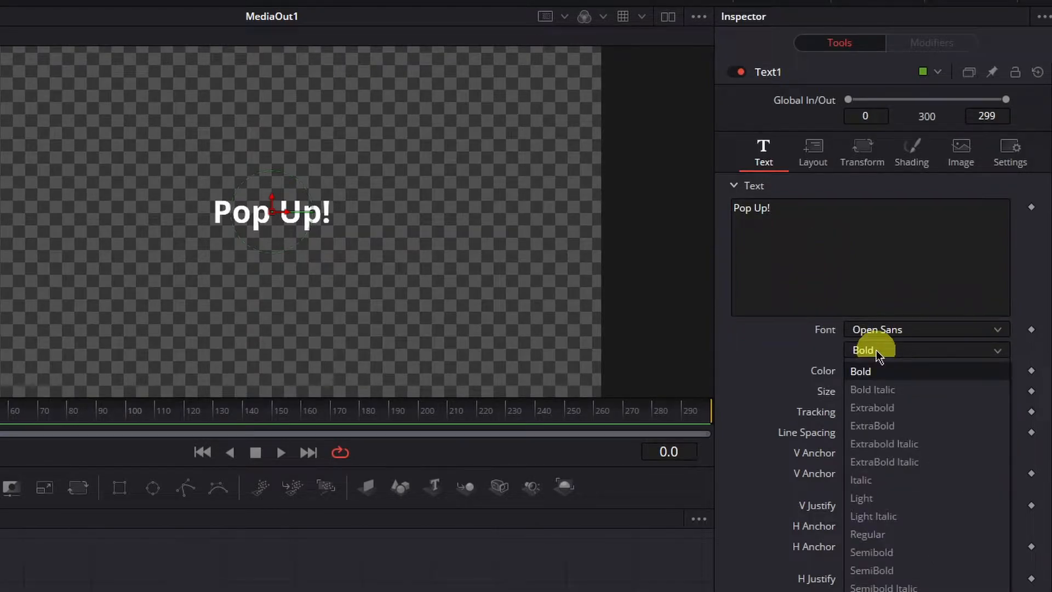
pyautogui.click(877, 390)
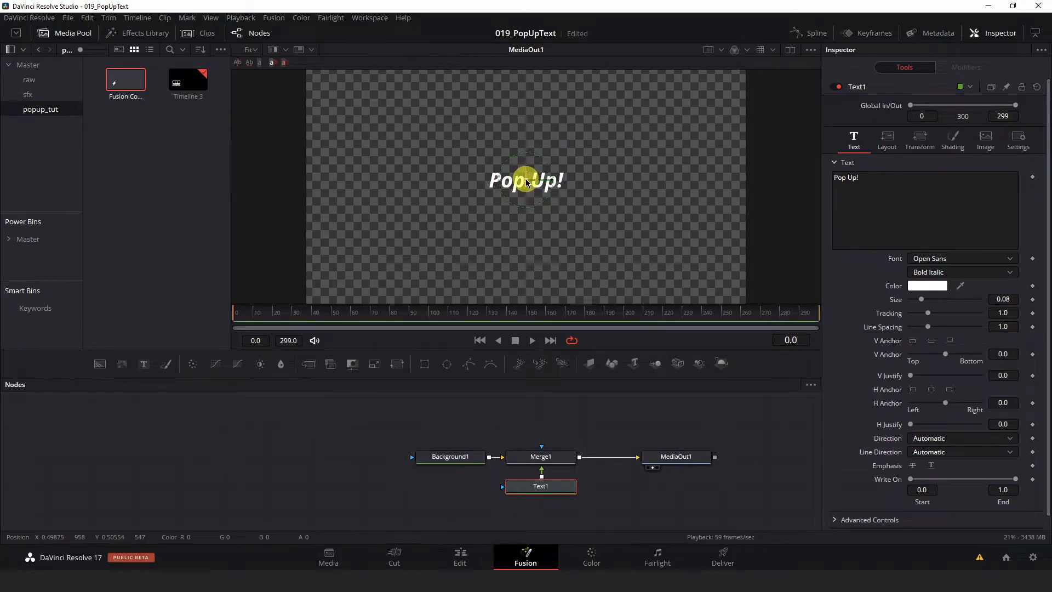
pyautogui.moveTo(526, 182); pyautogui.dragTo(662, 116)
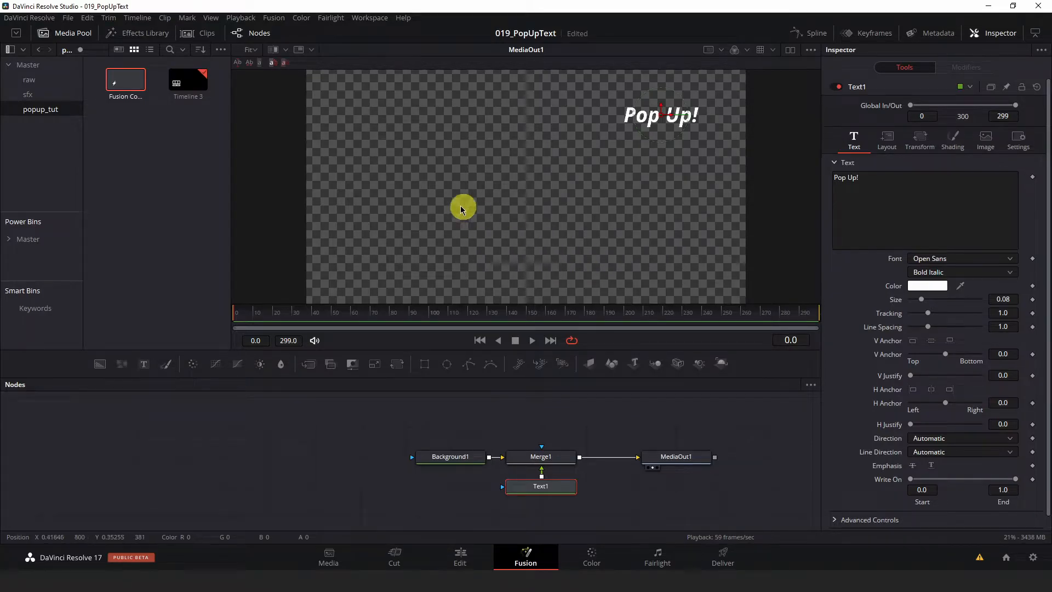
# Feed clip C0042.MP4 from the raw bin into Merge1's background and trim it to frames 10910 to 12360.
pyautogui.click(33, 80)
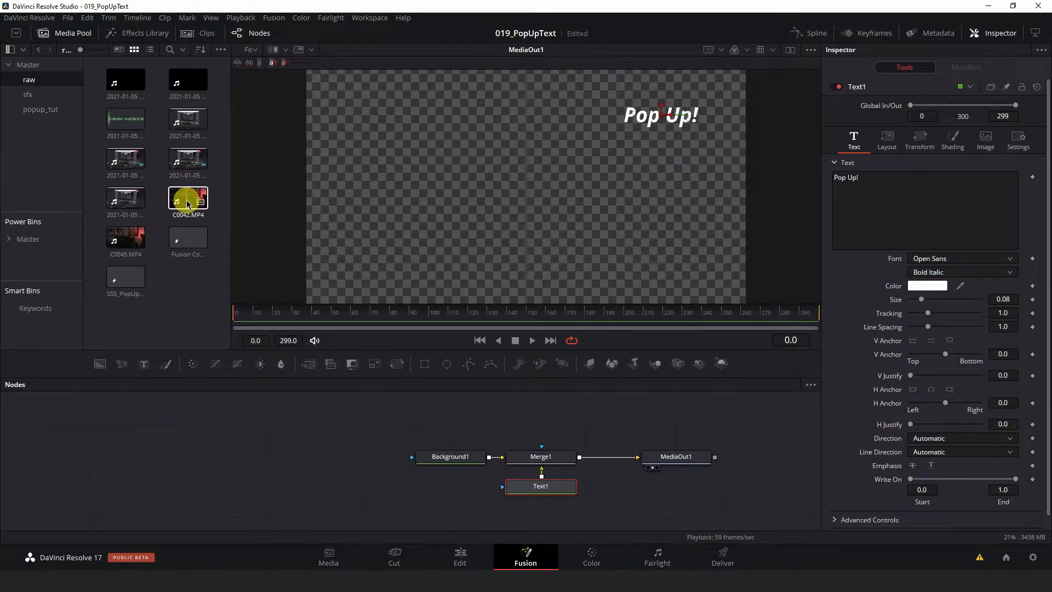
pyautogui.moveTo(186, 202); pyautogui.dragTo(503, 459)
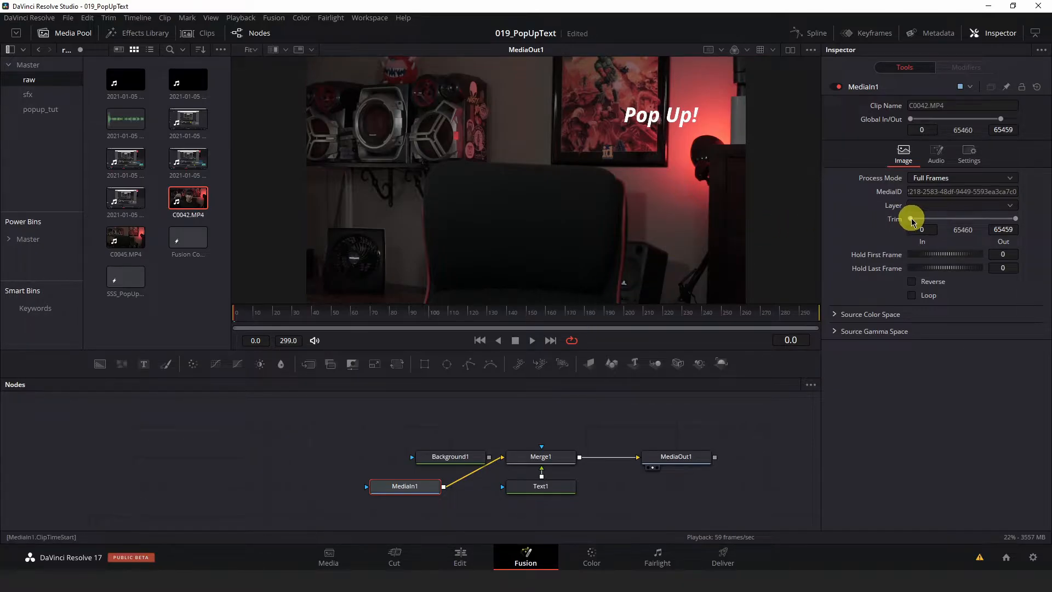
pyautogui.moveTo(911, 220); pyautogui.dragTo(928, 219)
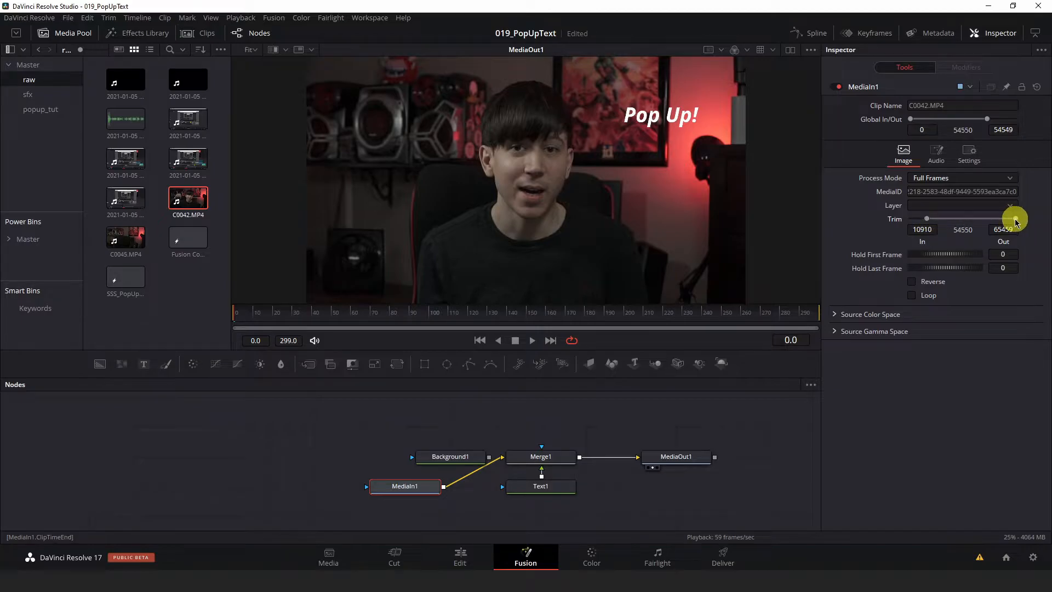
pyautogui.moveTo(1016, 218); pyautogui.dragTo(935, 220)
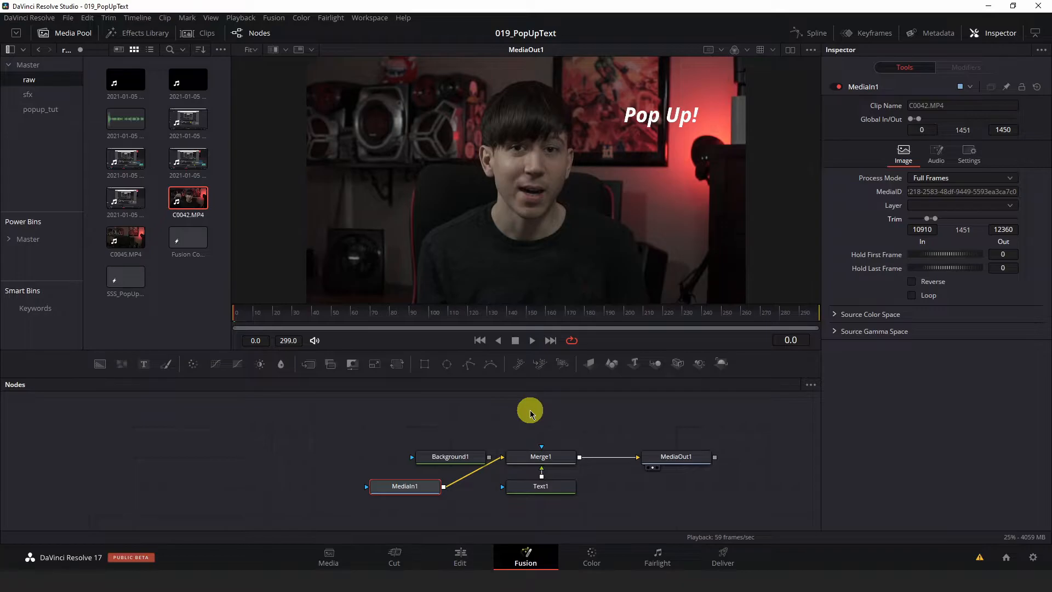
# Apply the Anim Curves modifier to Text1's size and scrub from the first frame to frame 293 to preview the growth.
pyautogui.click(544, 492)
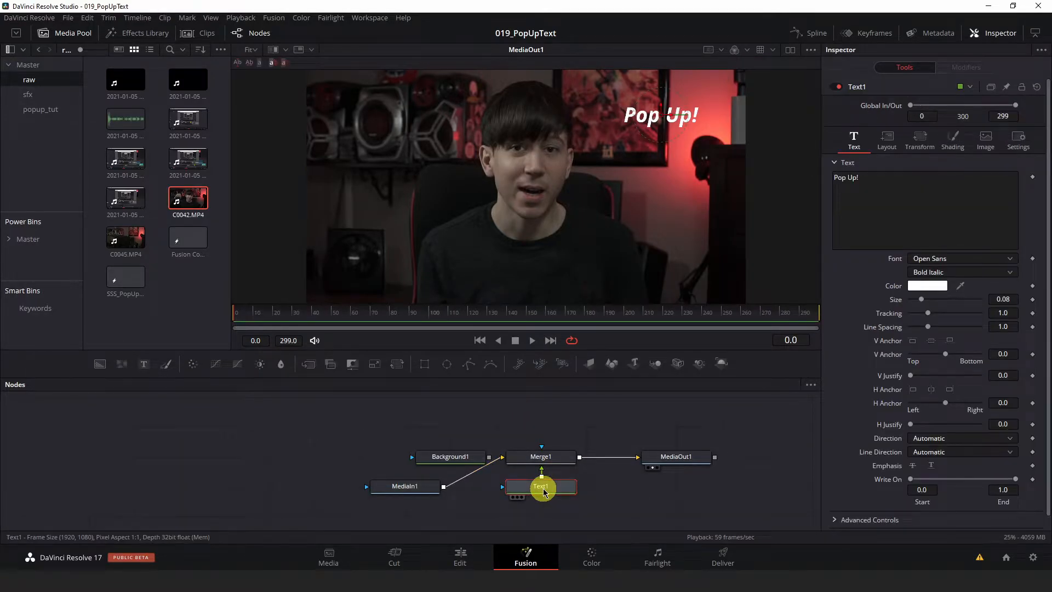
pyautogui.rightClick(1032, 302)
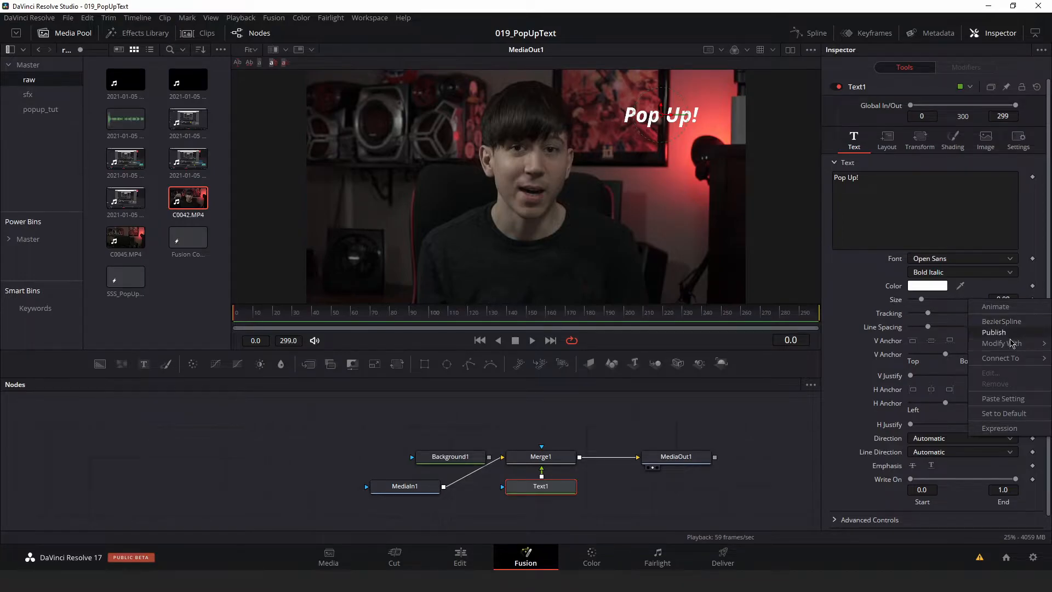
pyautogui.moveTo(1008, 348)
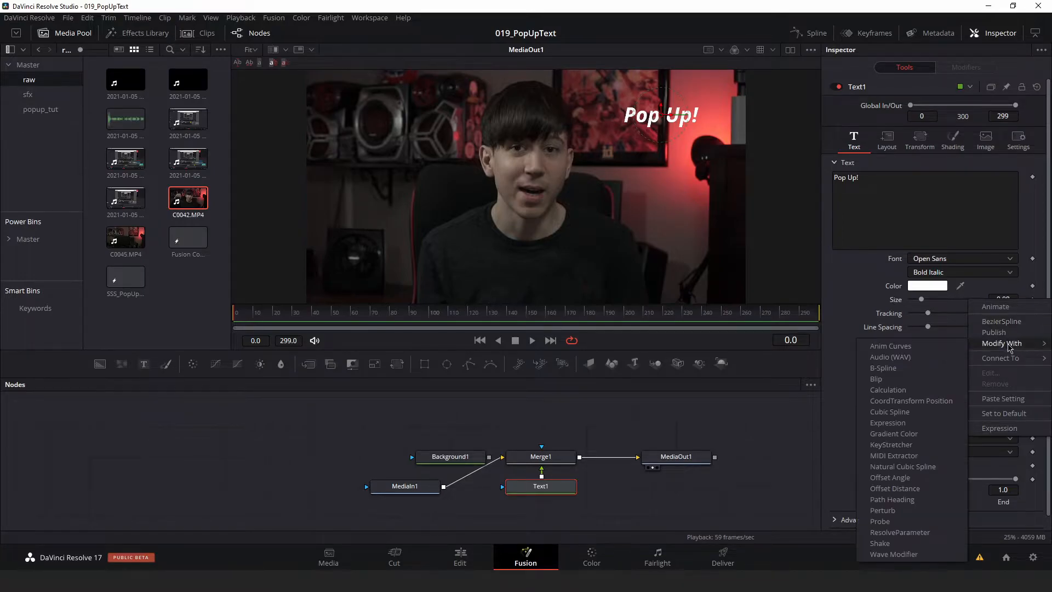
pyautogui.click(936, 352)
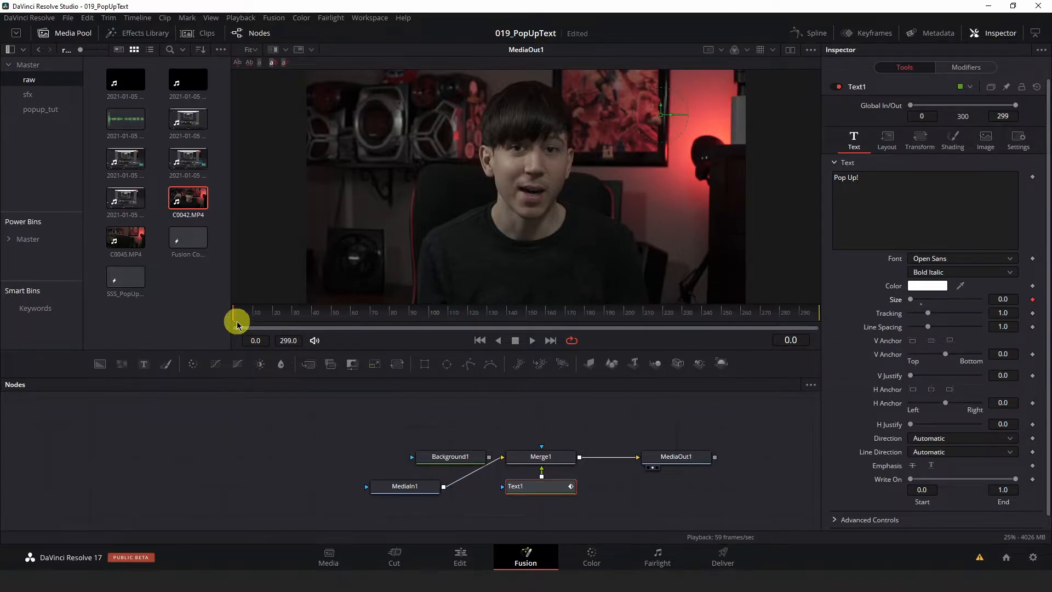
pyautogui.moveTo(236, 317); pyautogui.dragTo(808, 340)
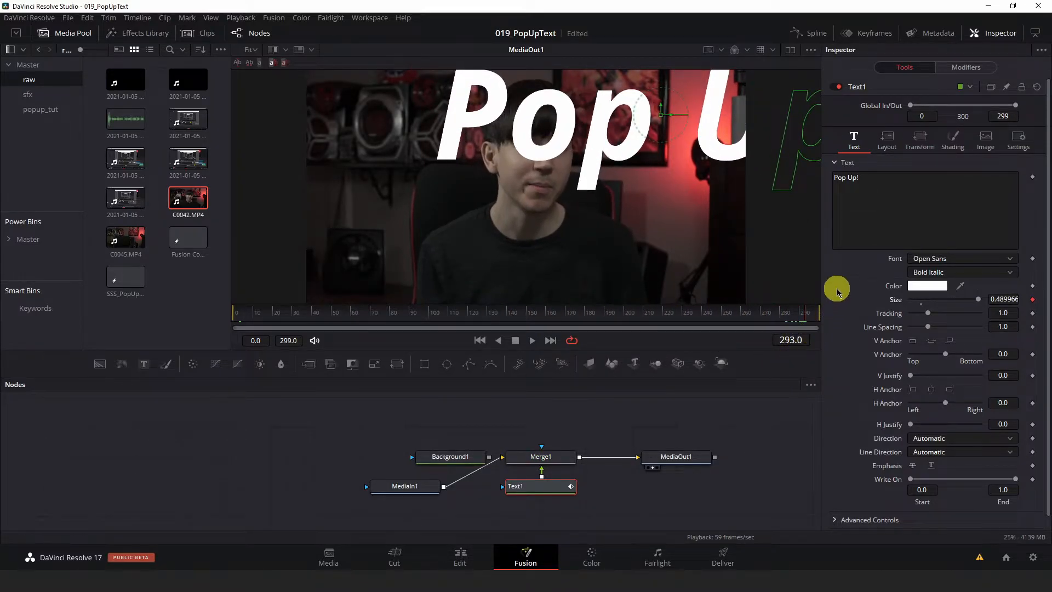
# At the last frame, 299, set the scale of the size's Anim Curves modifier to 0.156.
pyautogui.click(959, 73)
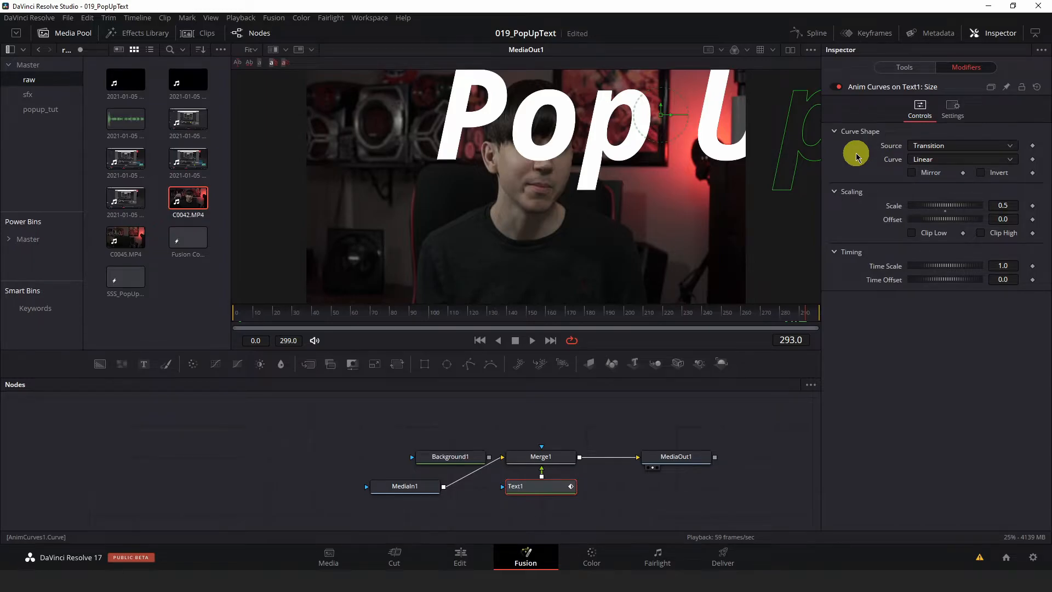
pyautogui.moveTo(811, 319); pyautogui.dragTo(826, 319)
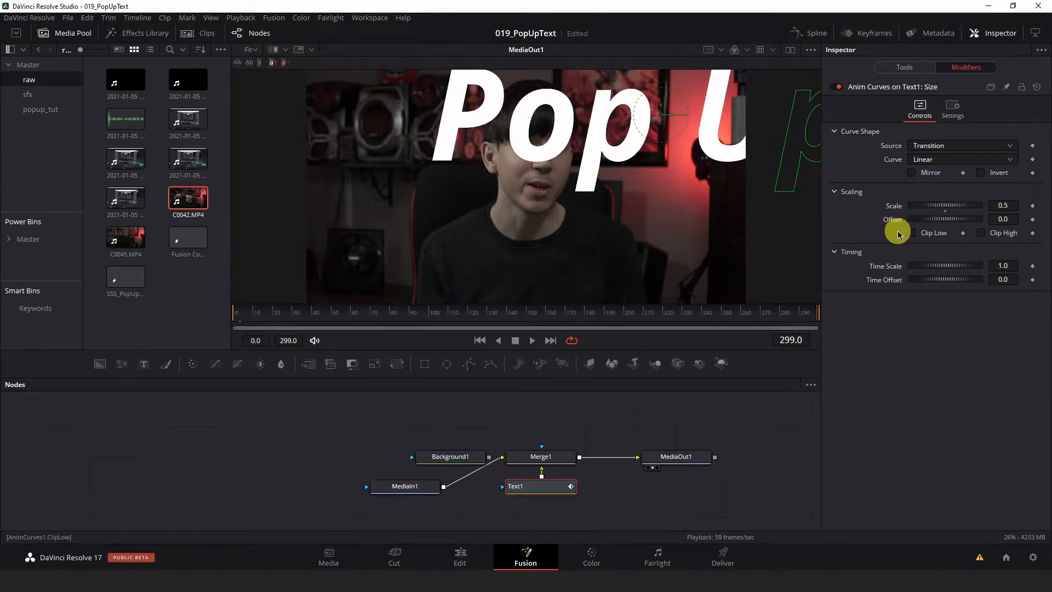
pyautogui.moveTo(934, 208); pyautogui.dragTo(926, 207)
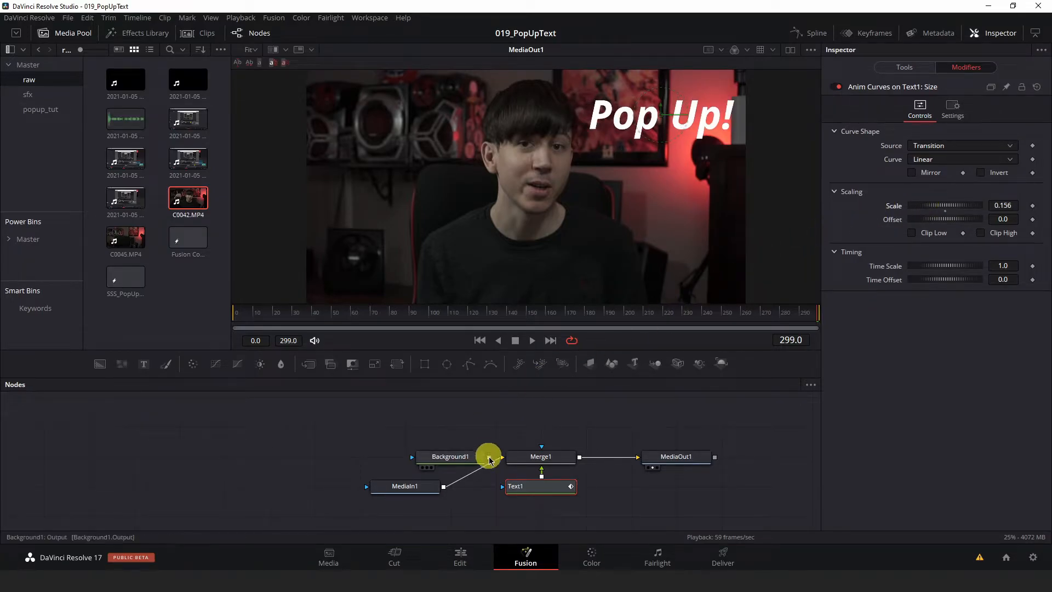
# Connect Background1 to Merge1's background input in place of the MediaIn1 clip.
pyautogui.moveTo(489, 458); pyautogui.dragTo(501, 457)
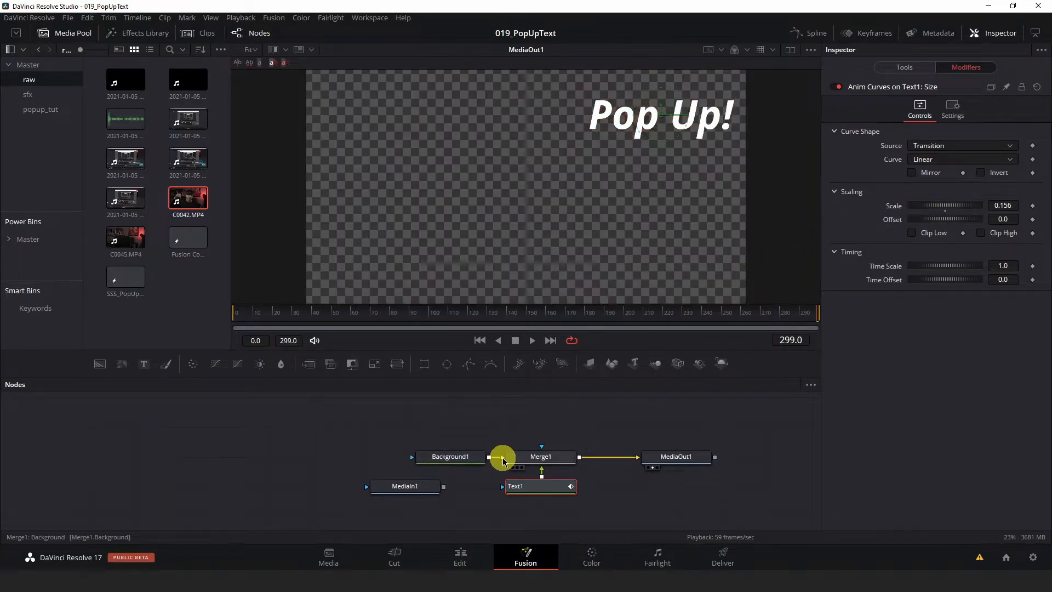
# Delete the unused MediaIn1 node and scrub from the first frame to the last to preview the text growth.
pyautogui.click(412, 489)
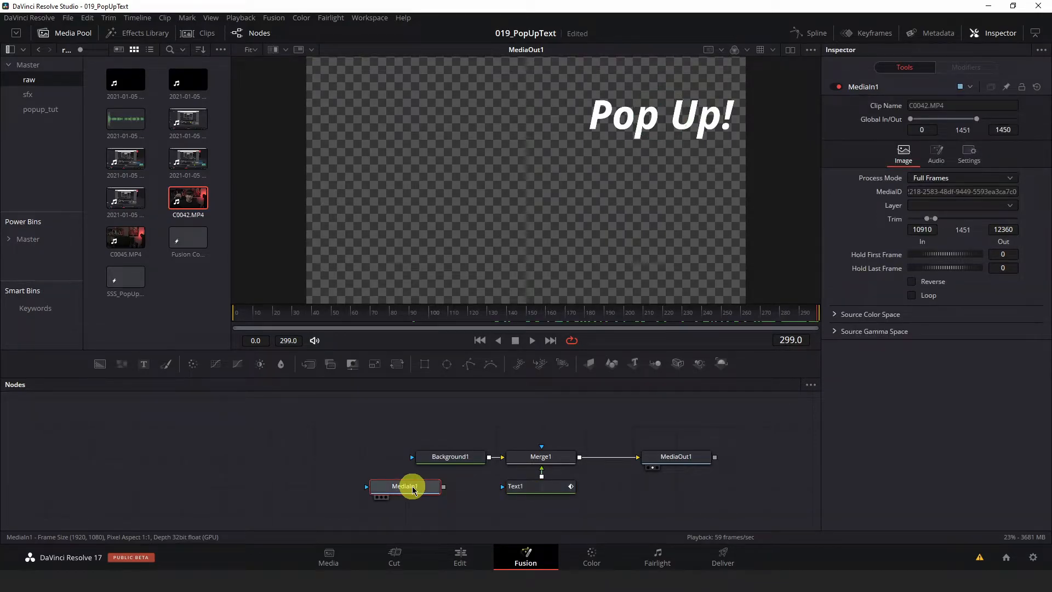
pyautogui.press('Delete')
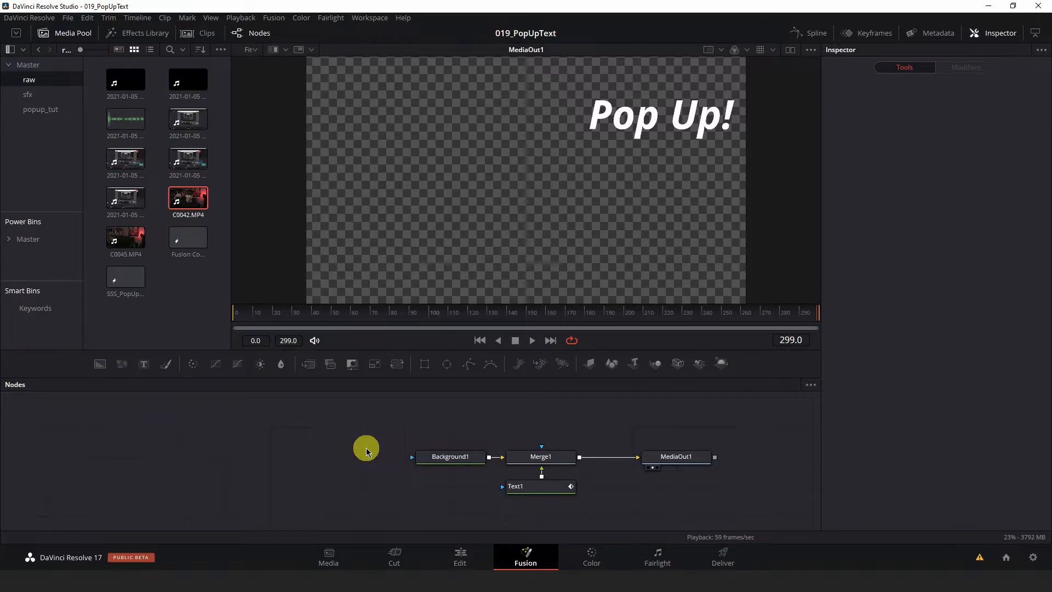
pyautogui.click(245, 318)
pyautogui.moveTo(245, 317); pyautogui.dragTo(822, 317)
# Switch the curve of Text1's size modifier to Custom and add a point at about In 0.034, Out 1.0.
pyautogui.click(540, 493)
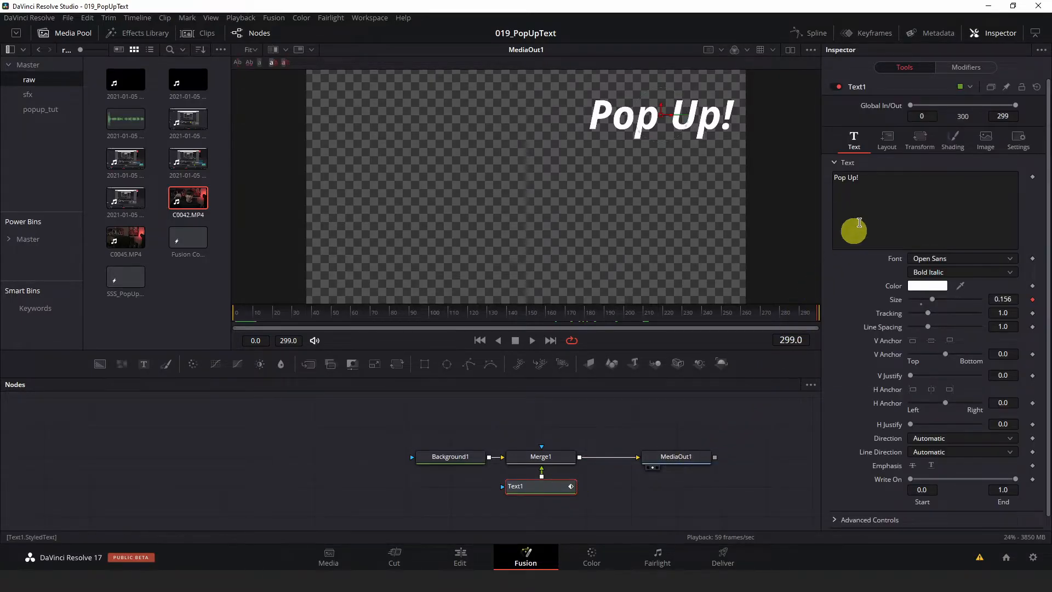
pyautogui.click(967, 68)
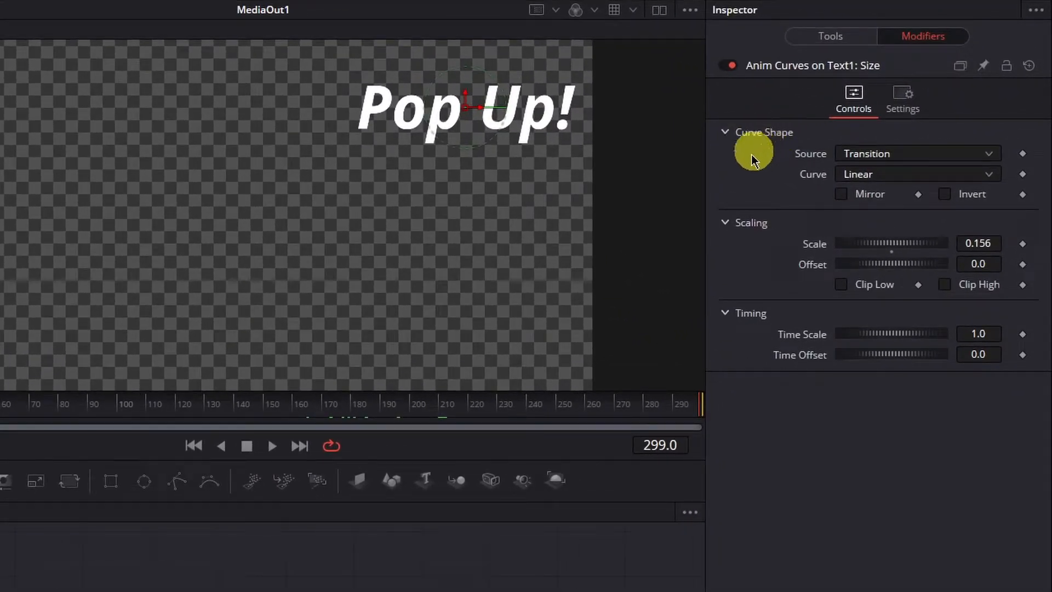
pyautogui.click(864, 180)
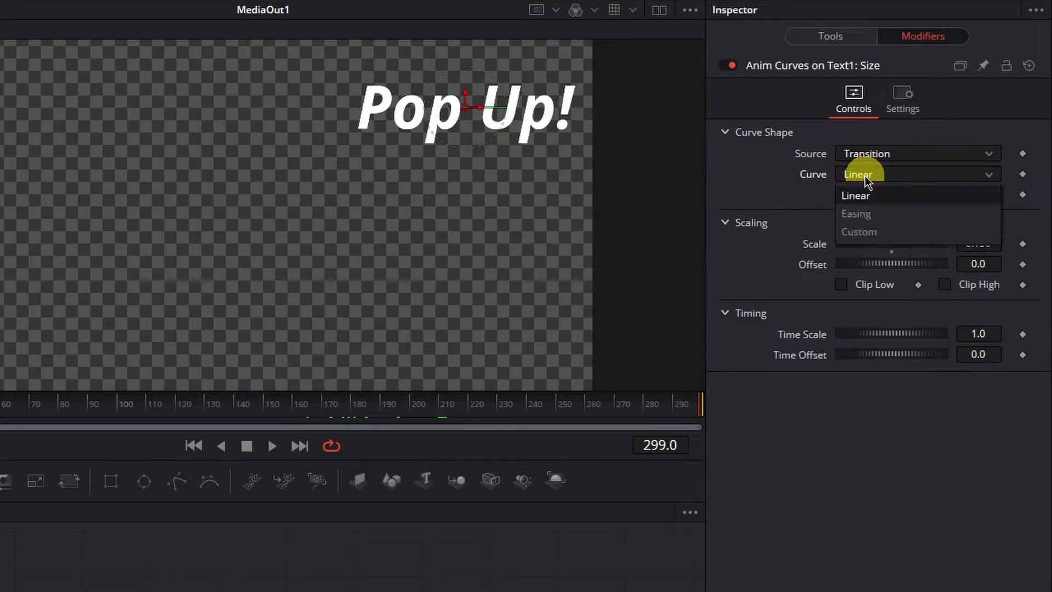
pyautogui.click(860, 232)
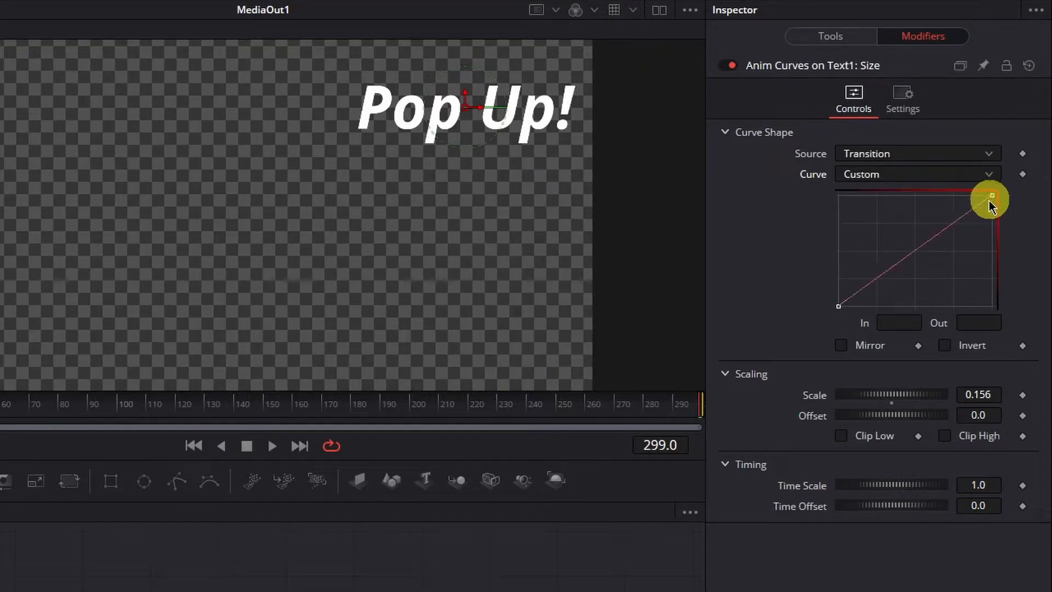
pyautogui.click(906, 259)
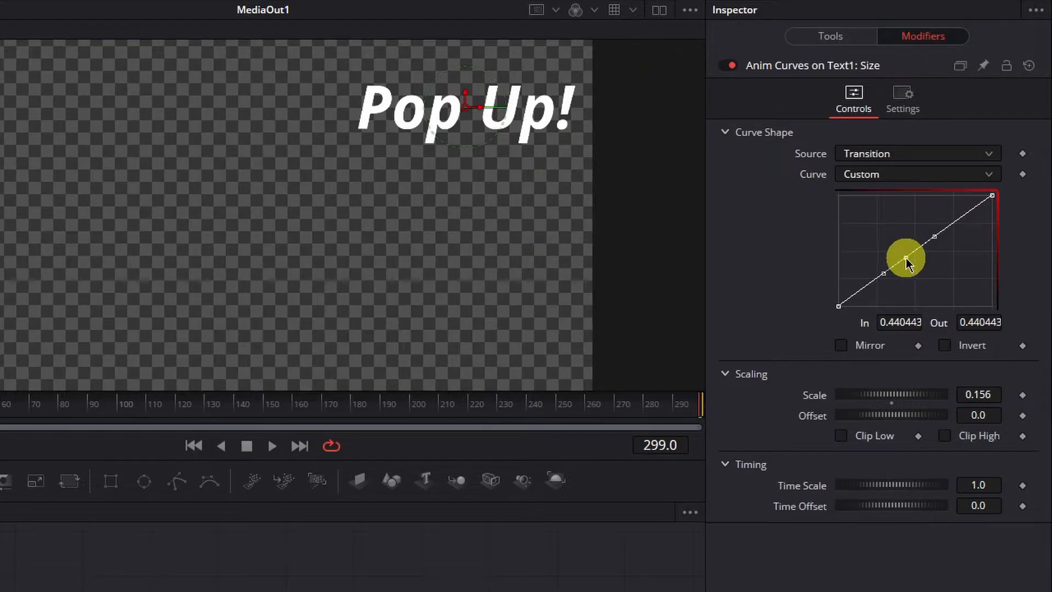
pyautogui.moveTo(905, 259); pyautogui.dragTo(844, 198)
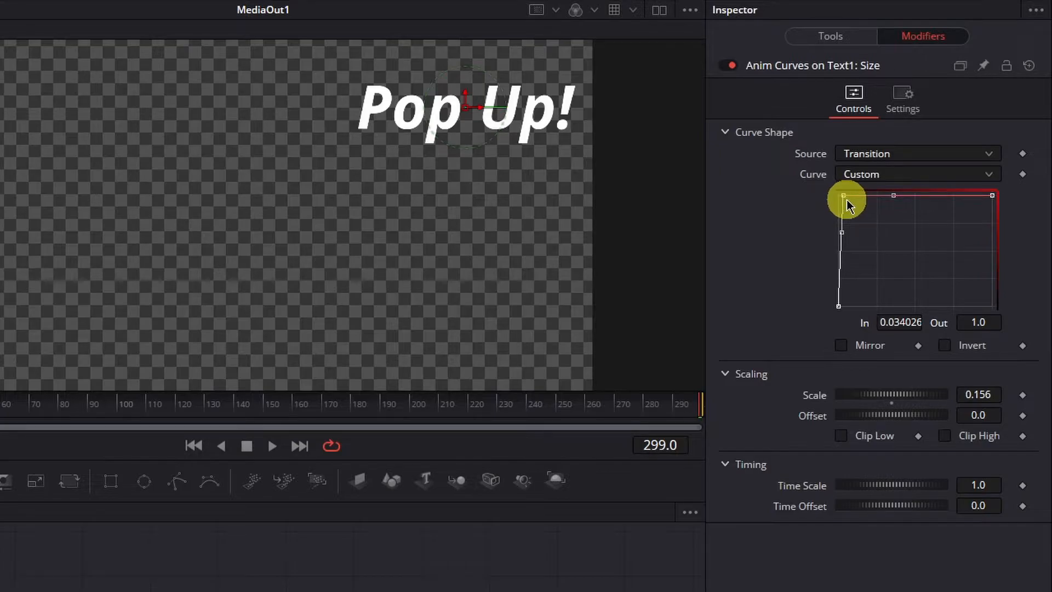
# Add a second point to the custom size curve just after the peak point, at about In 0.095.
pyautogui.scroll(2, 847, 199)
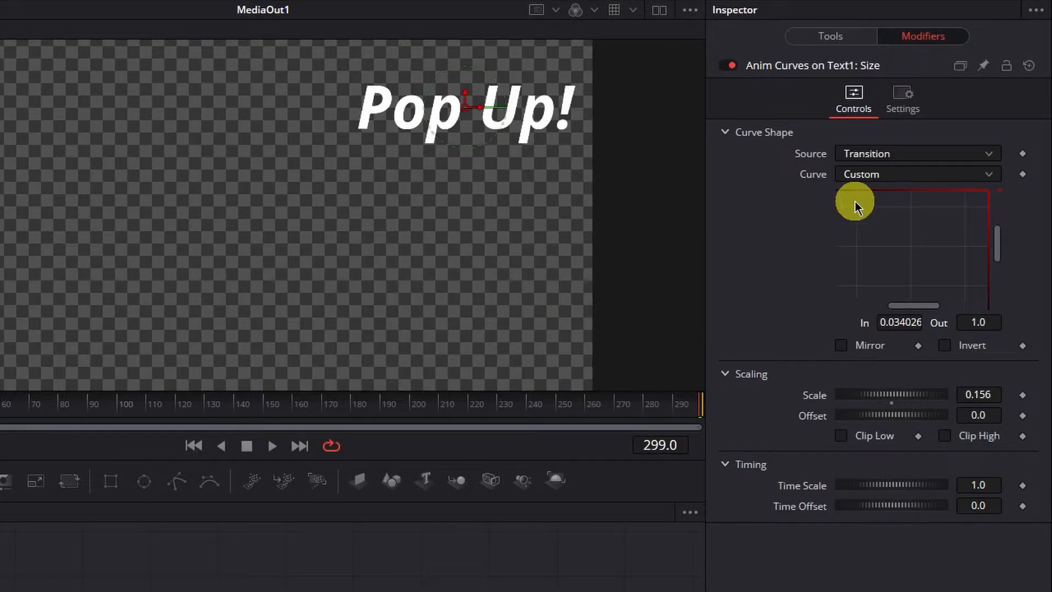
pyautogui.moveTo(912, 307); pyautogui.dragTo(884, 304)
pyautogui.moveTo(1002, 244); pyautogui.dragTo(1001, 219)
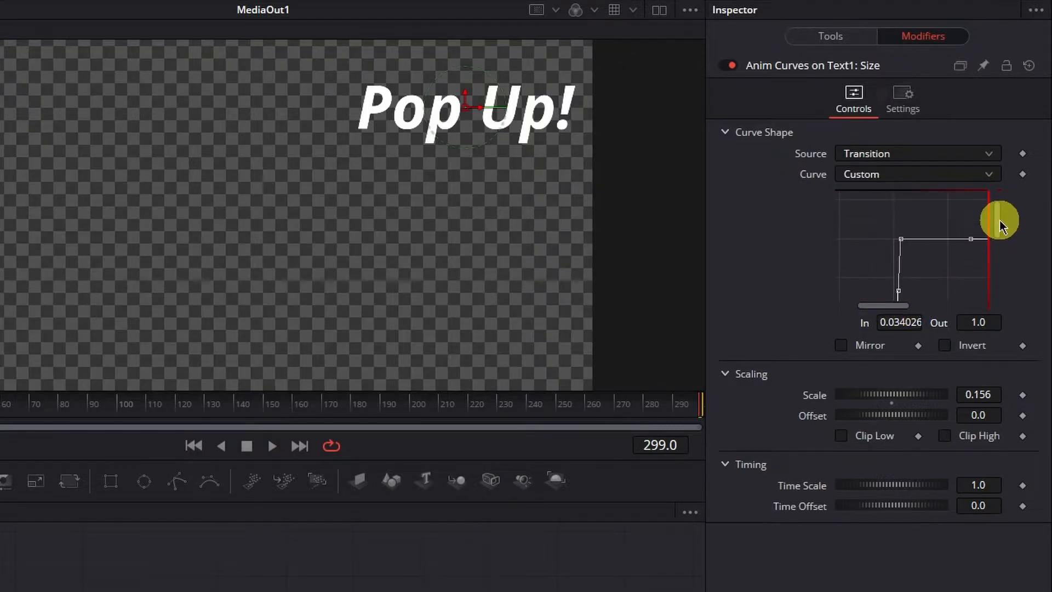
pyautogui.moveTo(892, 300); pyautogui.dragTo(904, 299)
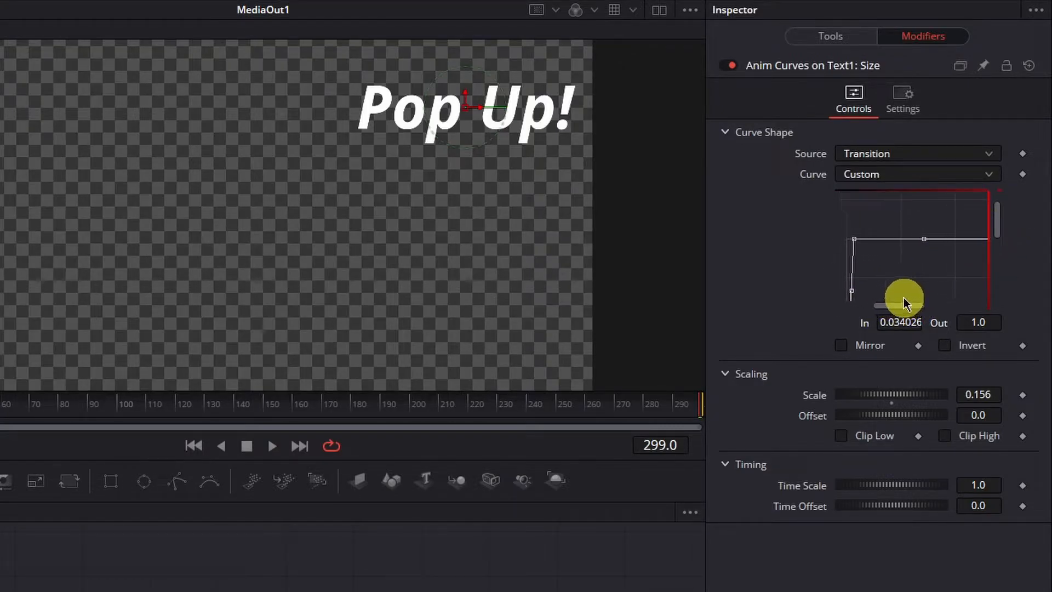
pyautogui.click(864, 240)
pyautogui.moveTo(865, 239); pyautogui.dragTo(866, 244)
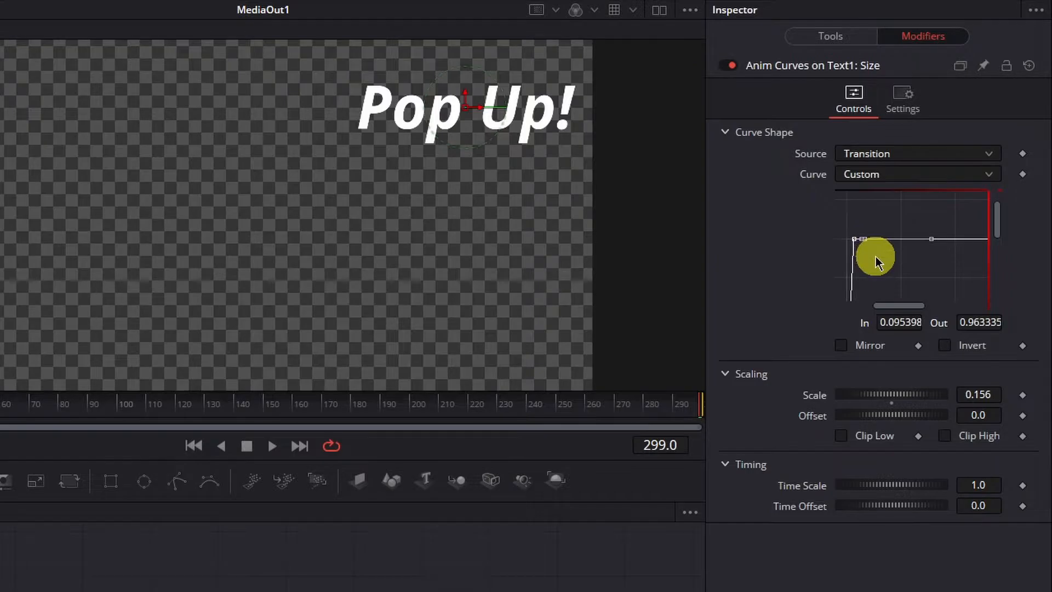
# Lower the end point of the size curve slightly below full output so the text settles after its peak.
pyautogui.scroll(-3, 876, 257)
pyautogui.moveTo(911, 304); pyautogui.dragTo(927, 301)
pyautogui.moveTo(969, 267); pyautogui.dragTo(850, 220)
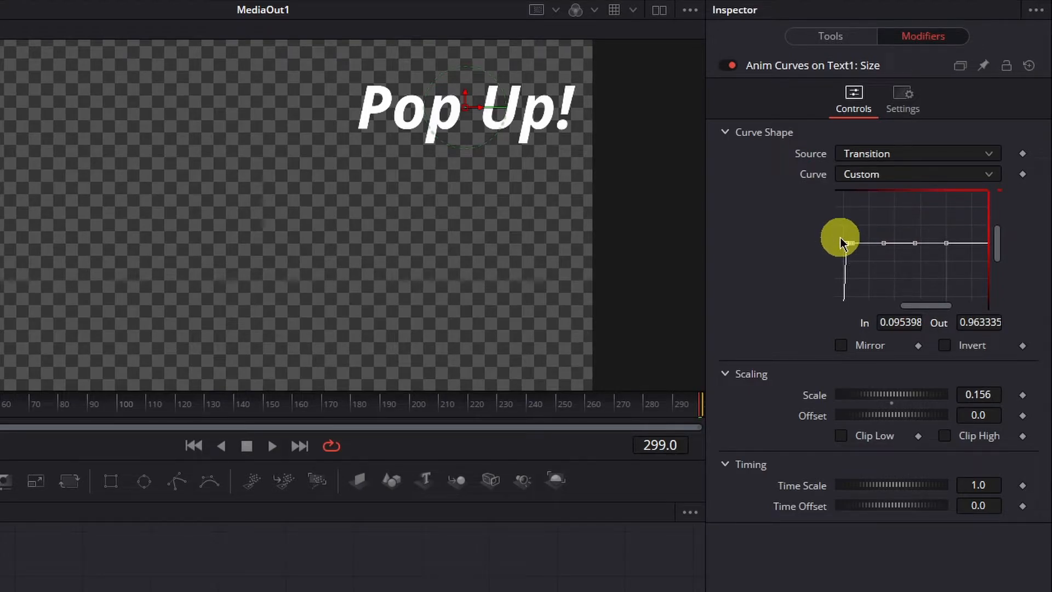
pyautogui.moveTo(945, 241); pyautogui.dragTo(946, 243)
# Shift the second curve point slightly earlier, closer to the peak, keeping it just below the peak's level.
pyautogui.scroll(2, 845, 234)
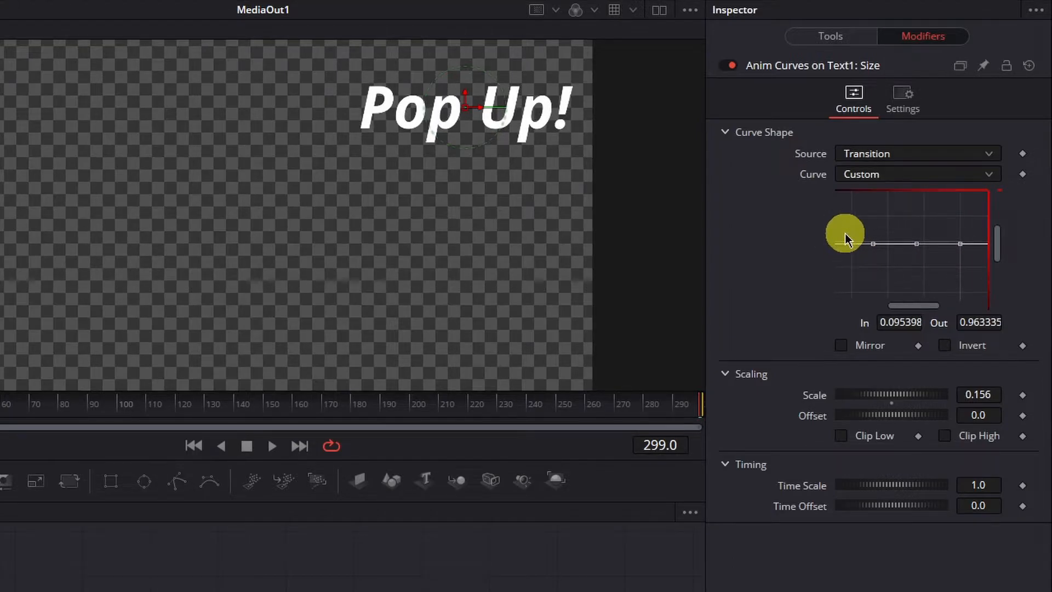
pyautogui.moveTo(917, 309); pyautogui.dragTo(882, 307)
pyautogui.scroll(2, 884, 255)
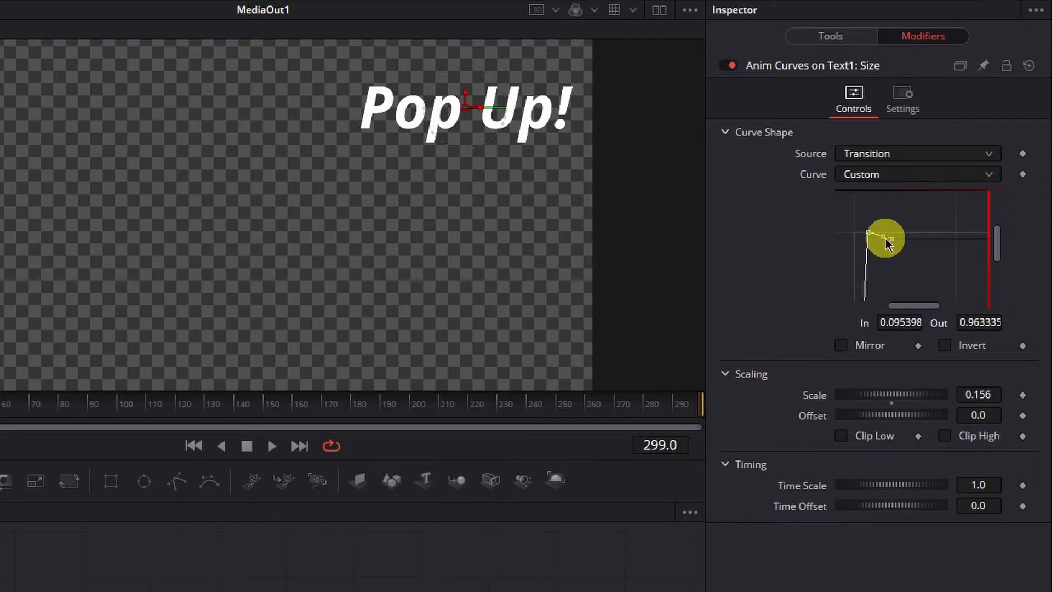
pyautogui.click(890, 241)
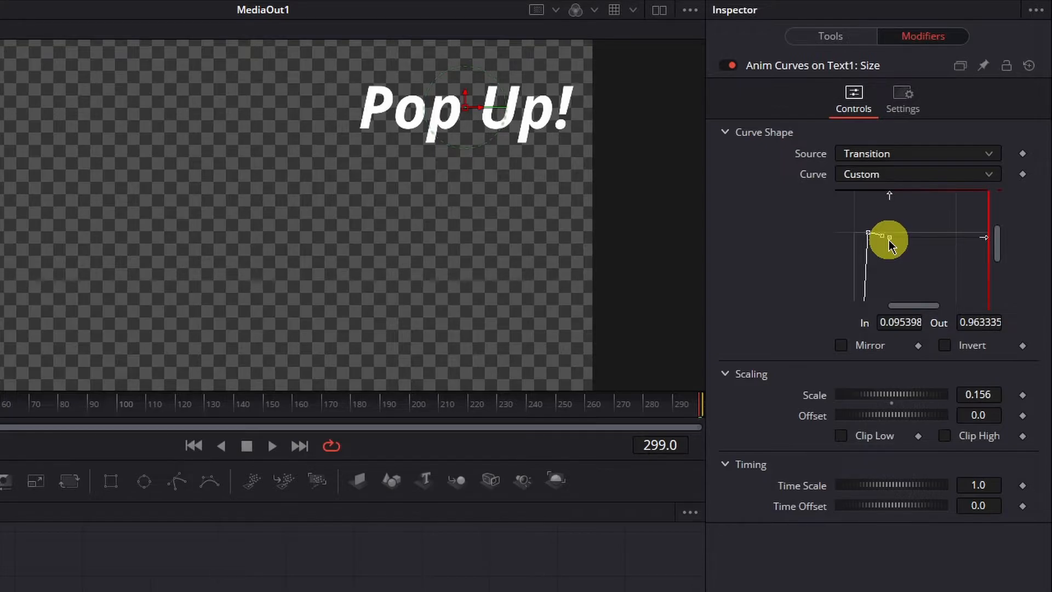
pyautogui.click(886, 241)
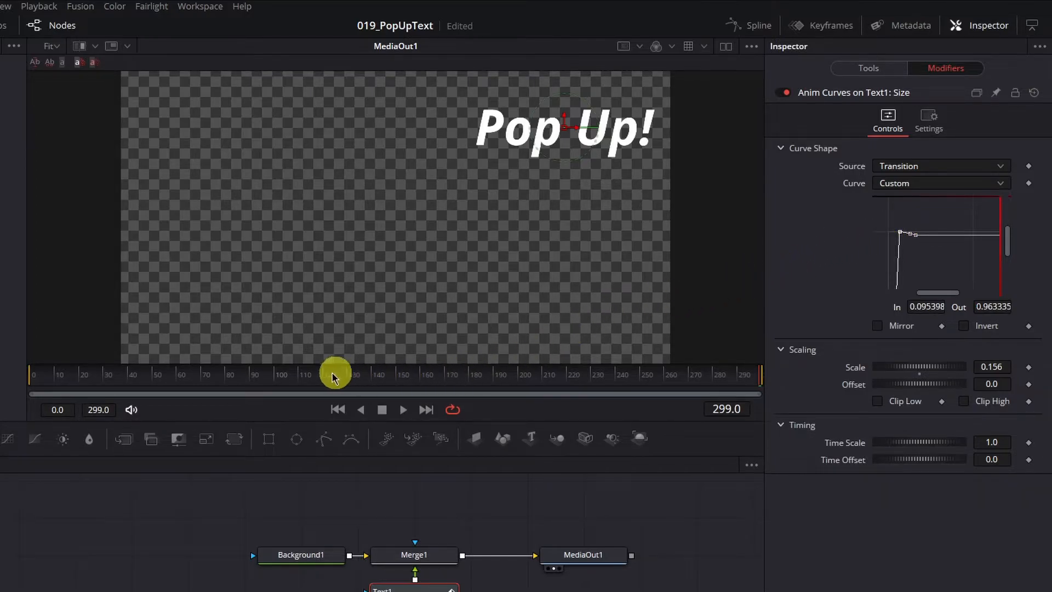
# Scrub through the opening frames to check the pop, and bring the second curve point still closer to the peak.
pyautogui.moveTo(138, 375); pyautogui.dragTo(71, 372)
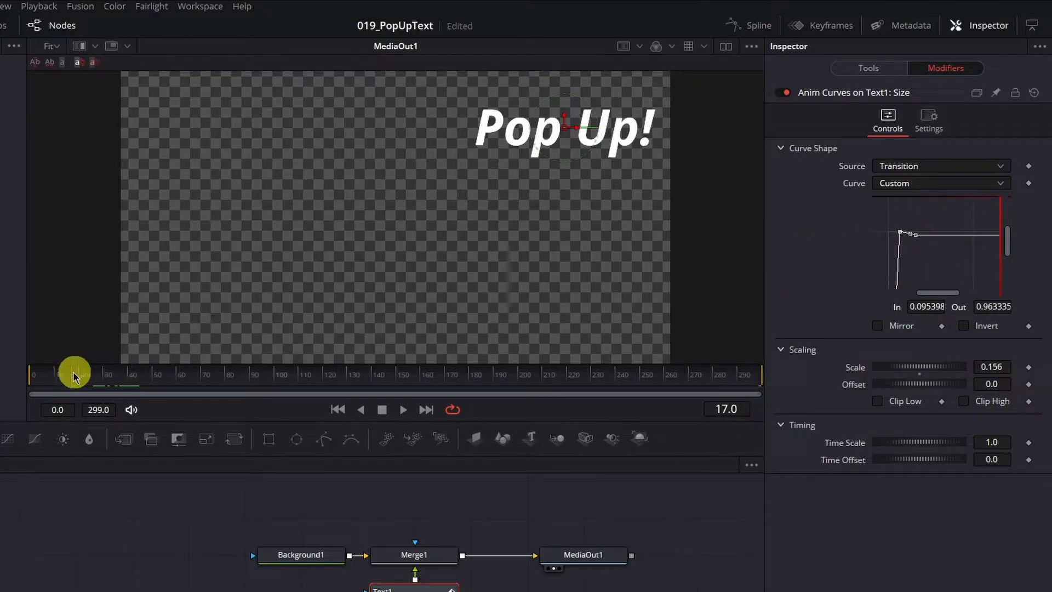
pyautogui.click(33, 378)
pyautogui.moveTo(33, 380); pyautogui.dragTo(105, 377)
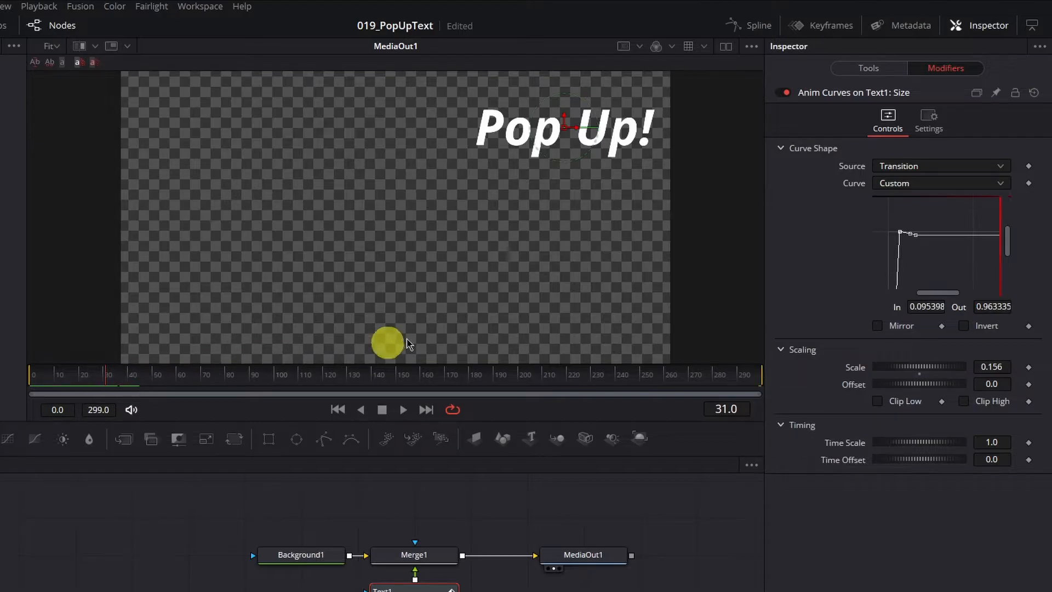
pyautogui.click(909, 240)
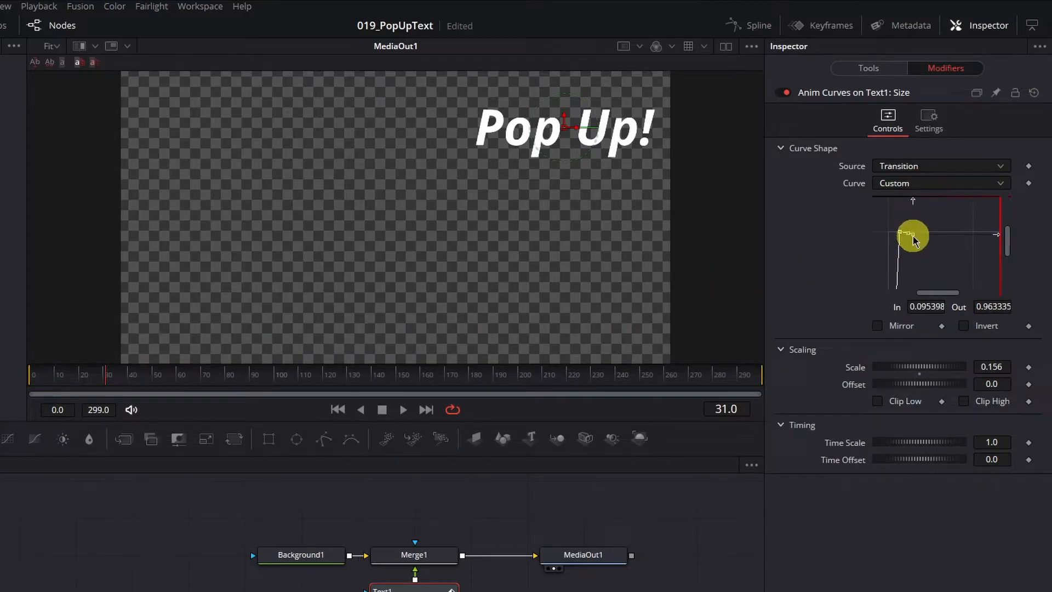
pyautogui.moveTo(910, 236); pyautogui.dragTo(906, 237)
# Play and scrub the animation from the first frame to frame 130 to check the pop and settle.
pyautogui.click(146, 378)
pyautogui.moveTo(146, 378); pyautogui.dragTo(31, 378)
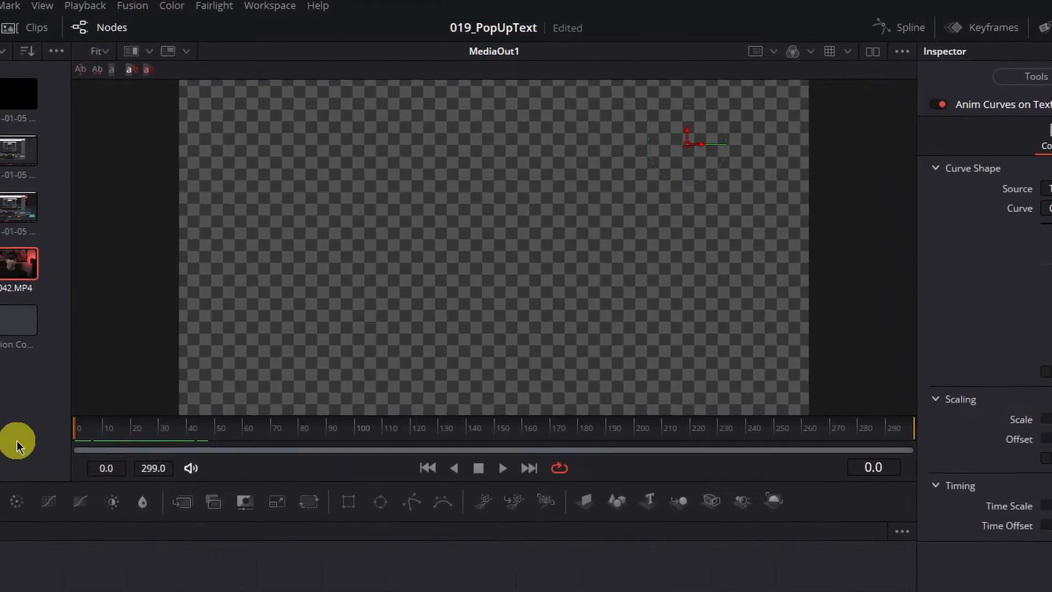
pyautogui.press('space')
pyautogui.moveTo(30, 460); pyautogui.dragTo(155, 460)
pyautogui.moveTo(177, 460)
pyautogui.mouseDown()
pyautogui.moveTo(439, 458)
pyautogui.moveTo(188, 458)
pyautogui.mouseUp()
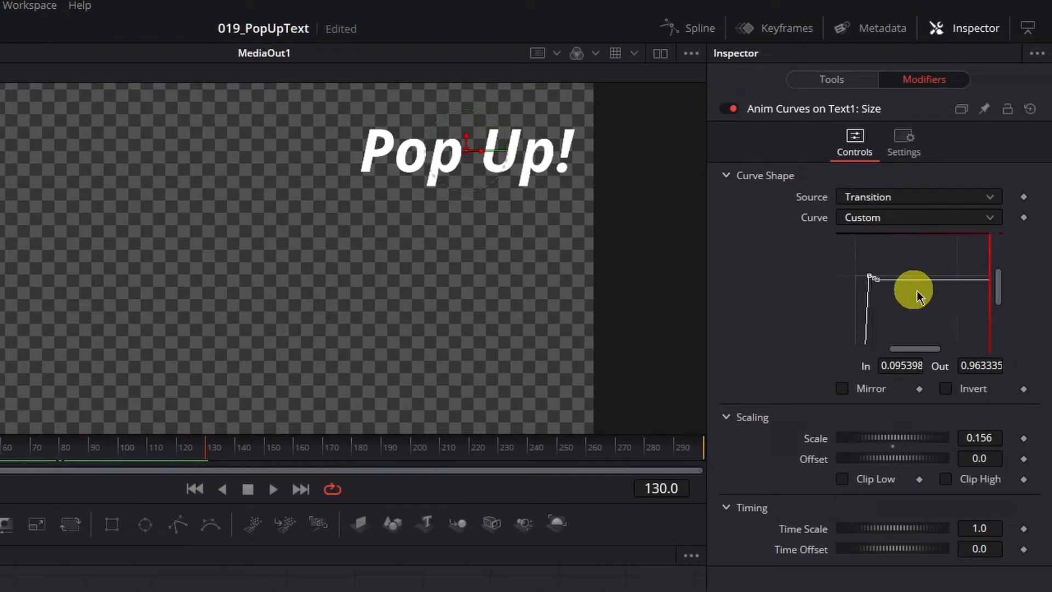
# Examine the size curve from its end point back to the peak and the short drop after it.
pyautogui.scroll(-2, 941, 334)
pyautogui.scroll(-4, 938, 341)
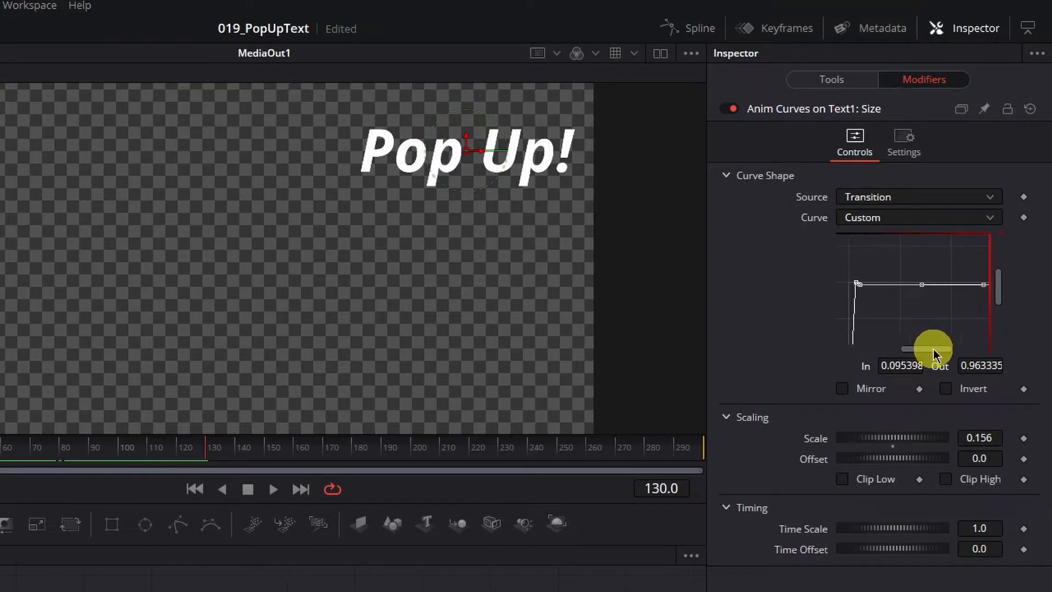
pyautogui.scroll(-2, 937, 334)
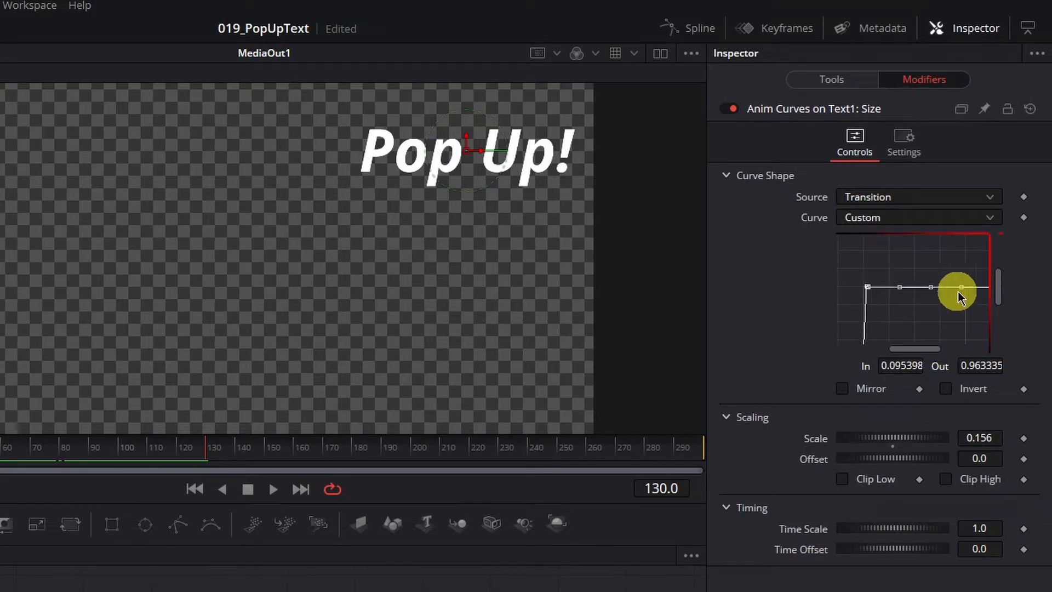
pyautogui.scroll(3, 840, 291)
pyautogui.moveTo(914, 349); pyautogui.dragTo(875, 350)
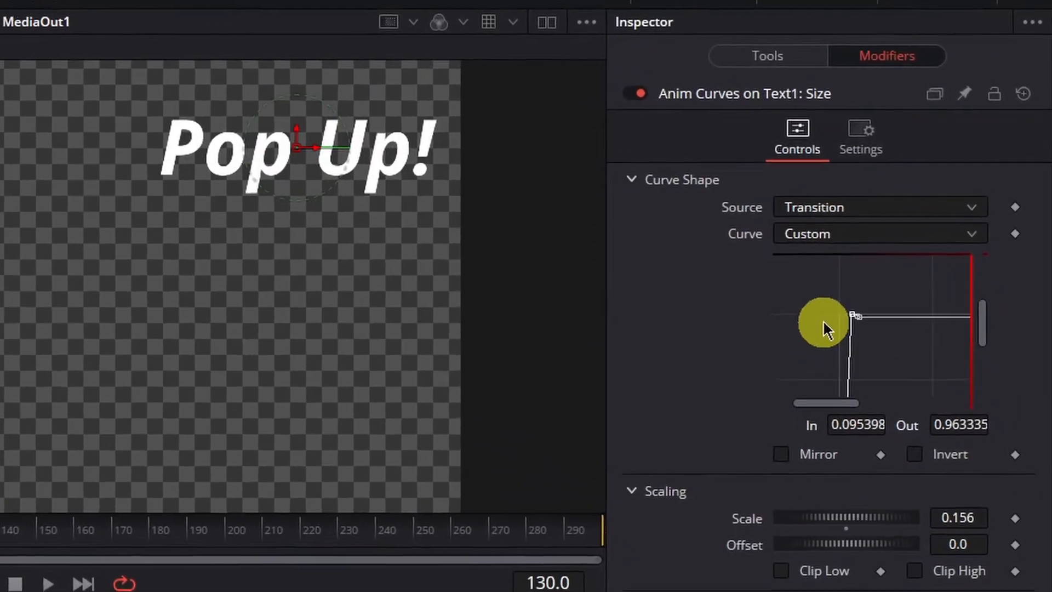
pyautogui.scroll(4, 876, 290)
pyautogui.moveTo(868, 411); pyautogui.dragTo(847, 411)
pyautogui.scroll(2, 841, 282)
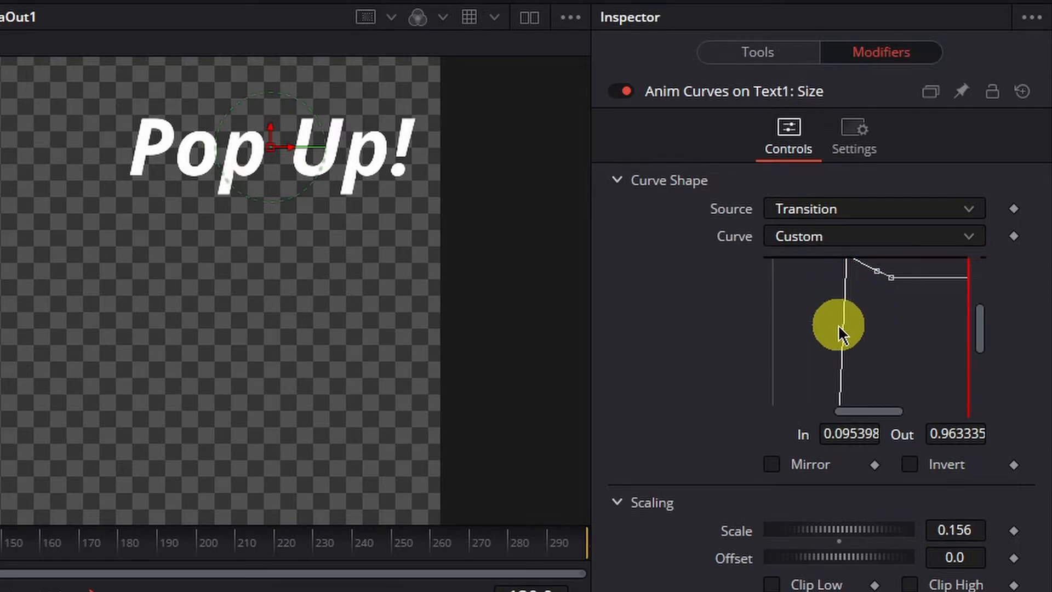
pyautogui.moveTo(977, 328); pyautogui.dragTo(977, 316)
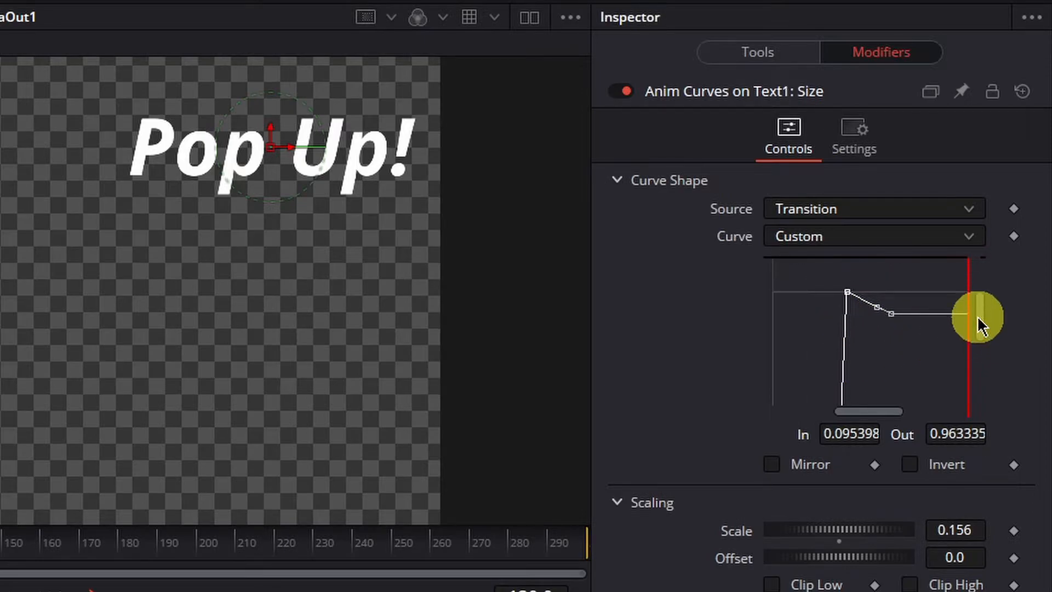
# Try shifting the curve's peak point to about In 0.030 and return it to 0.034 at Out 1.0.
pyautogui.click(847, 296)
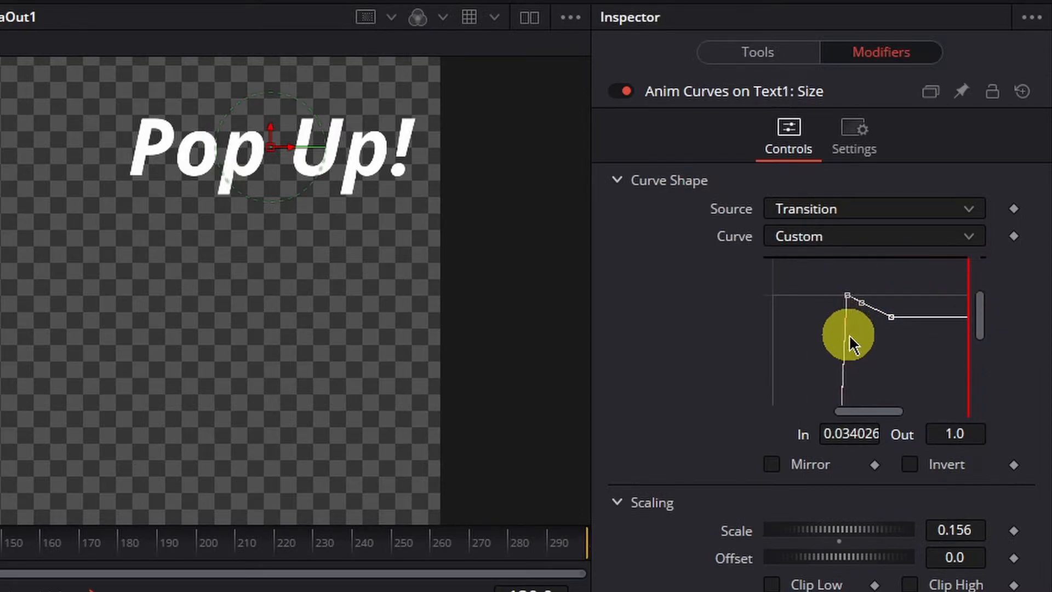
pyautogui.scroll(2, 854, 314)
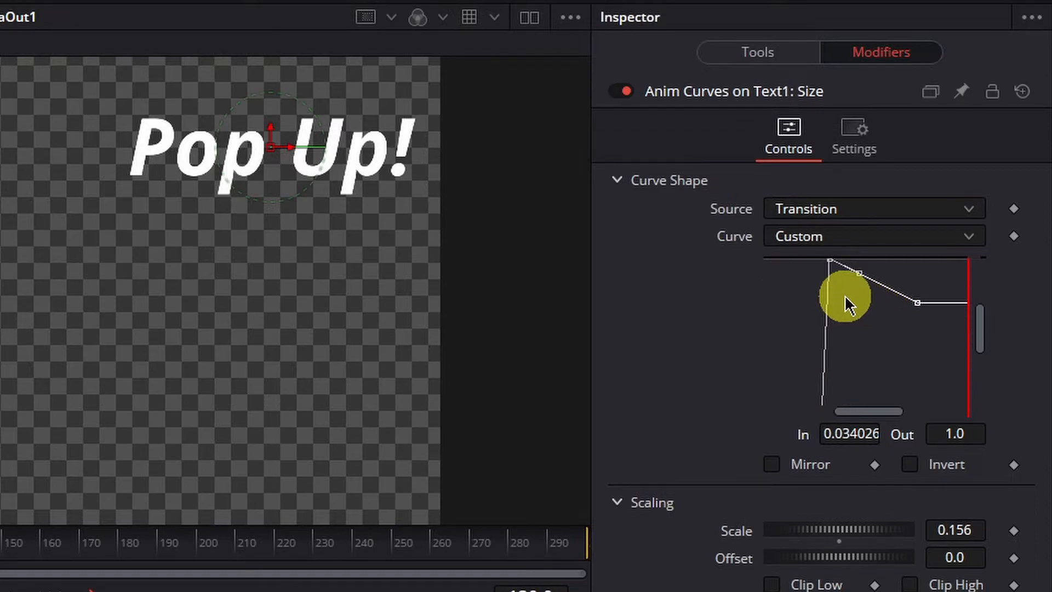
pyautogui.scroll(-1, 843, 300)
pyautogui.moveTo(841, 282); pyautogui.dragTo(838, 296)
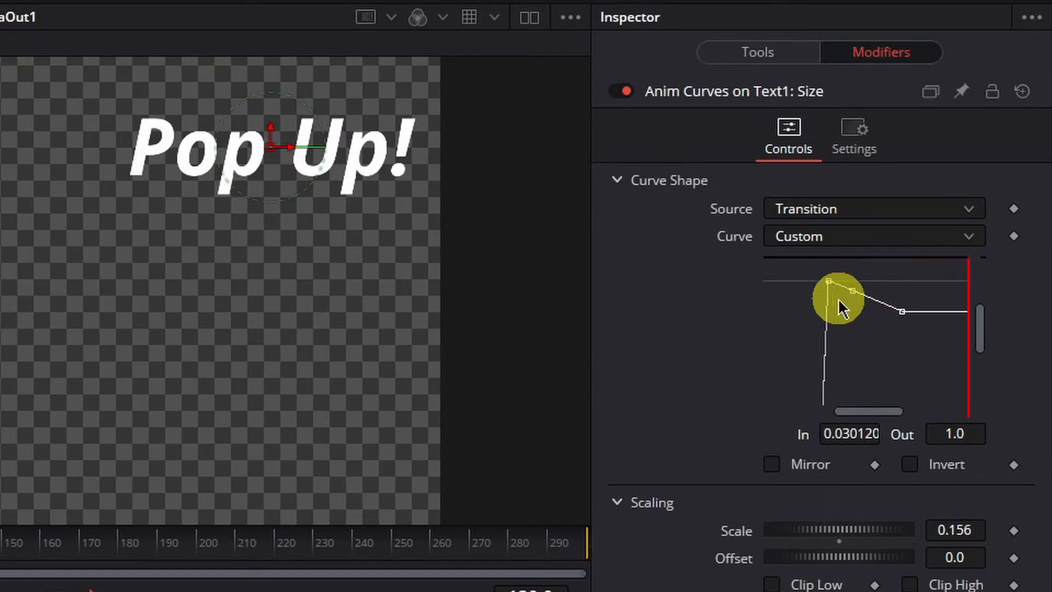
pyautogui.scroll(2, 825, 296)
pyautogui.moveTo(981, 335); pyautogui.dragTo(971, 301)
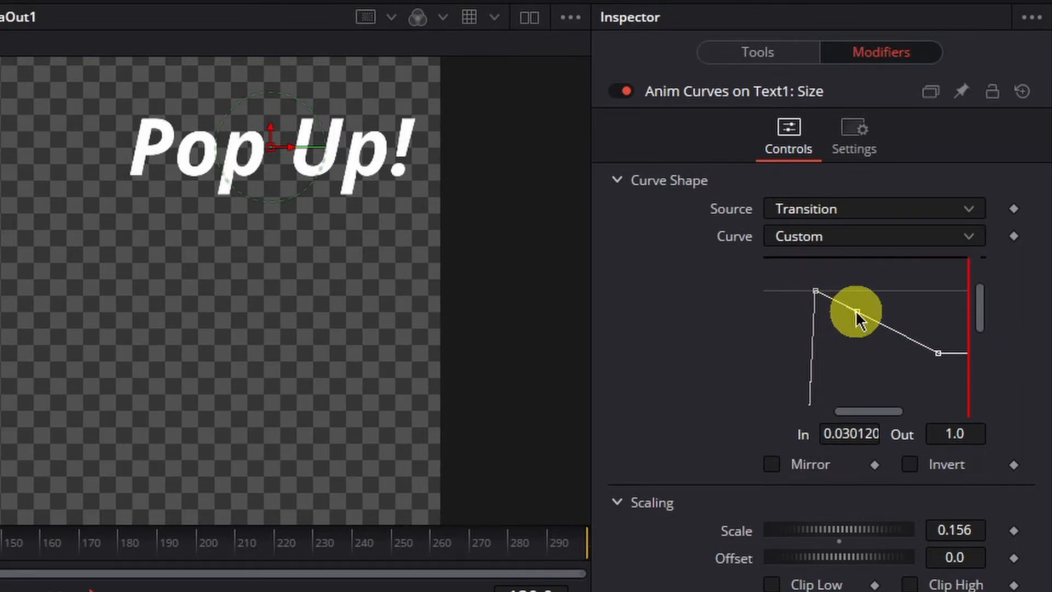
pyautogui.moveTo(815, 294)
pyautogui.mouseDown()
pyautogui.moveTo(810, 305)
pyautogui.moveTo(818, 295)
pyautogui.mouseUp()
# Smooth the size curve around its peak point so the steep rise bends gradually into the top.
pyautogui.scroll(-8, 821, 332)
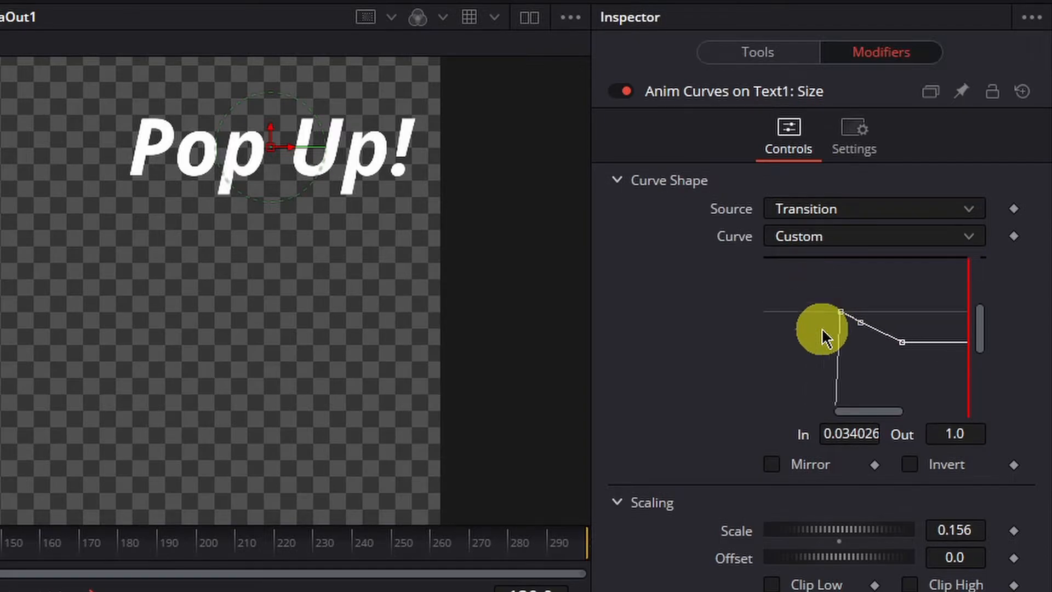
pyautogui.moveTo(979, 321); pyautogui.dragTo(984, 382)
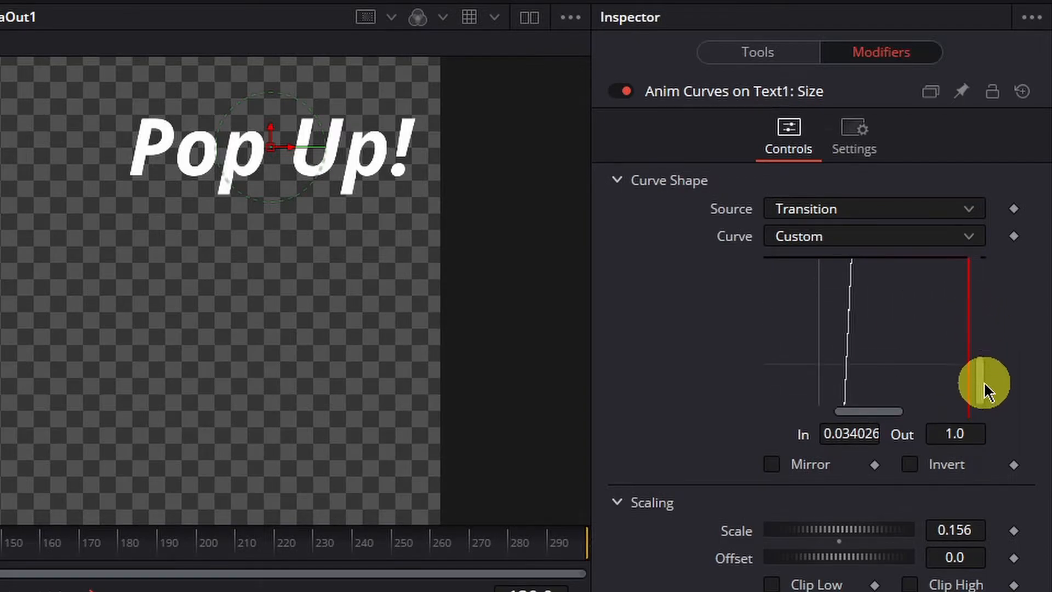
pyautogui.scroll(-8, 872, 378)
pyautogui.scroll(2, 881, 371)
pyautogui.scroll(2, 880, 379)
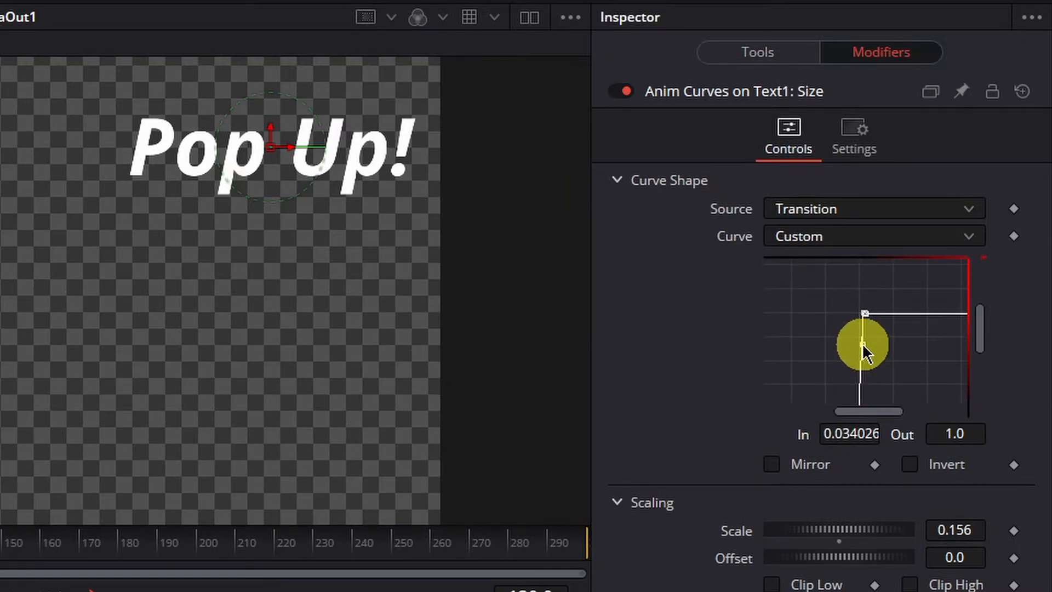
pyautogui.moveTo(855, 318); pyautogui.dragTo(921, 331)
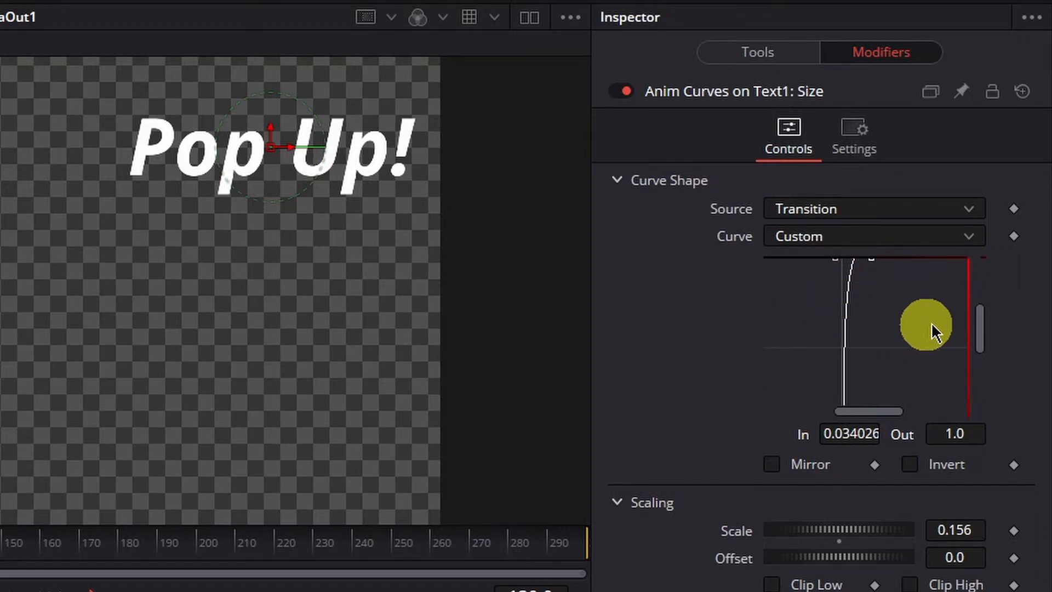
# Level the incoming handle of the size curve's peak and ease the drop after it, ending that handle at about In 0.054, Out 0.986.
pyautogui.scroll(-2, 975, 315)
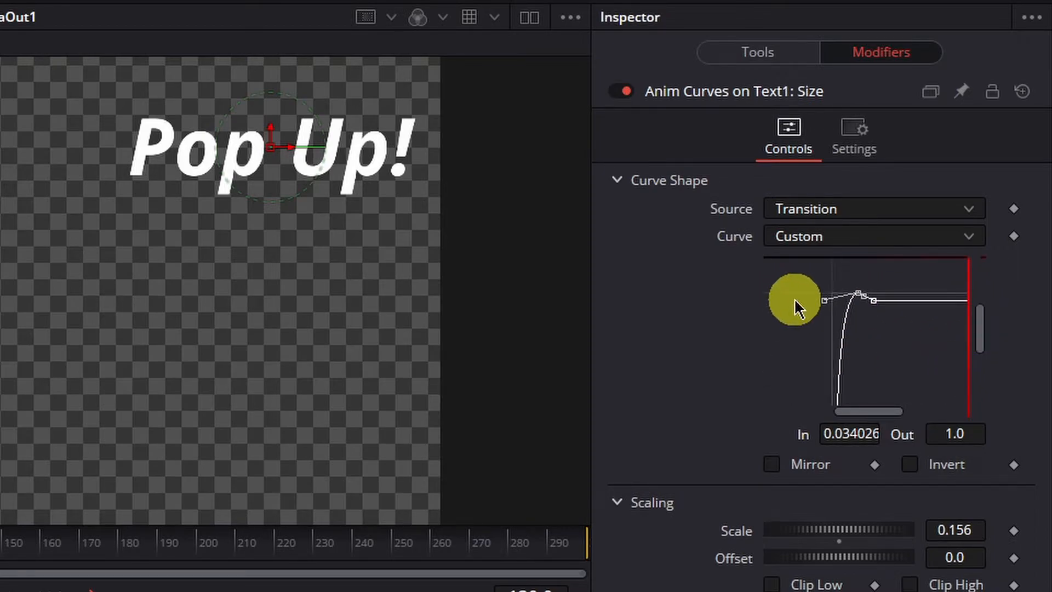
pyautogui.moveTo(830, 297); pyautogui.dragTo(847, 359)
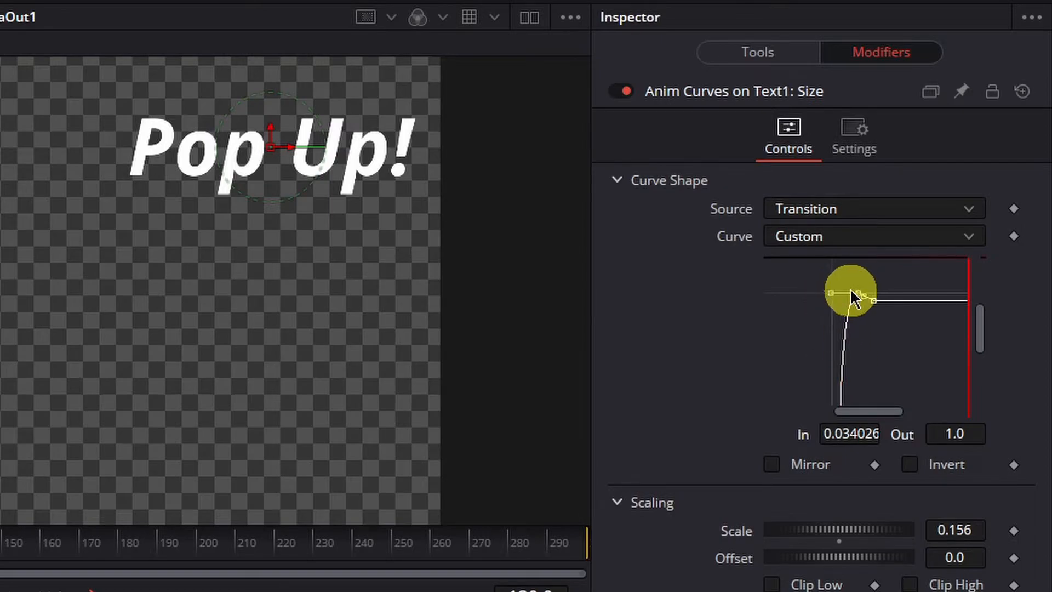
pyautogui.scroll(2, 843, 304)
pyautogui.moveTo(982, 323); pyautogui.dragTo(982, 305)
pyautogui.scroll(1, 898, 313)
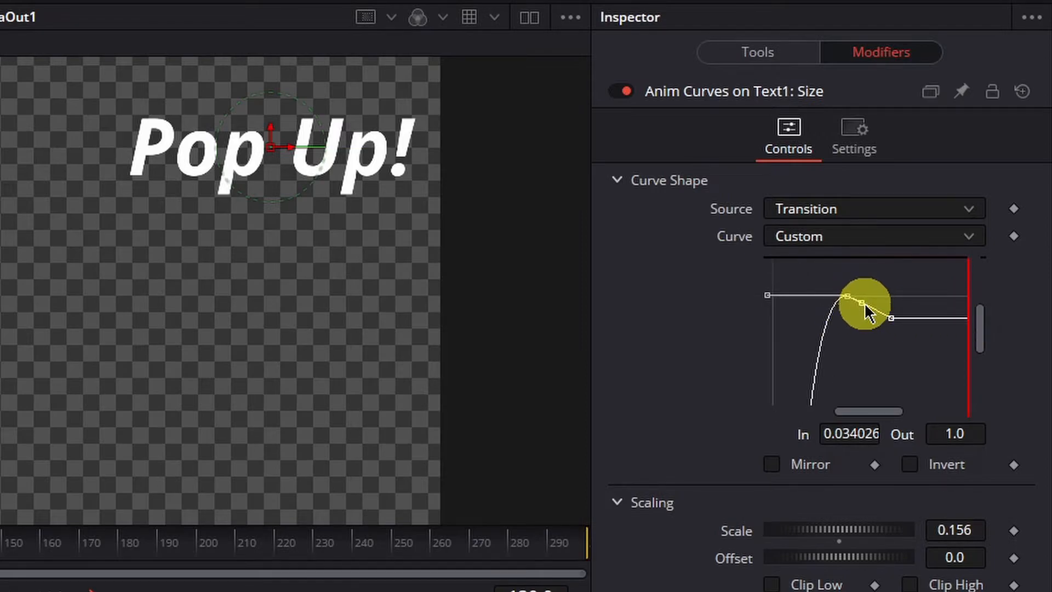
pyautogui.moveTo(864, 307)
pyautogui.mouseDown()
pyautogui.moveTo(895, 322)
pyautogui.moveTo(872, 316)
pyautogui.mouseUp()
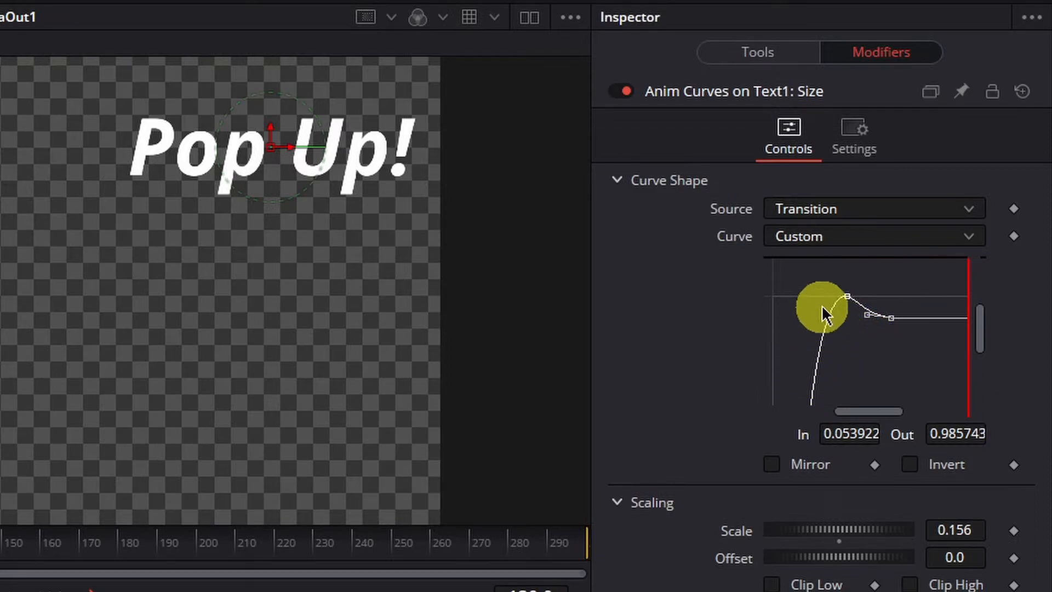
pyautogui.press('+')
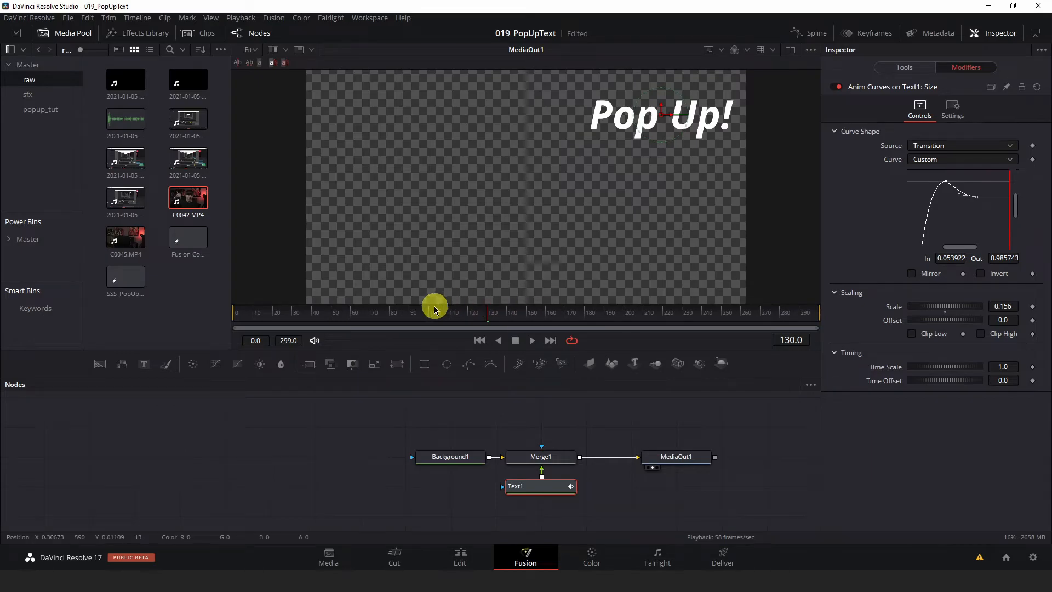
# Play the text animation repeatedly from frame 0 to check how smoothly it pops and settles.
pyautogui.moveTo(423, 312); pyautogui.dragTo(207, 327)
pyautogui.press('space')
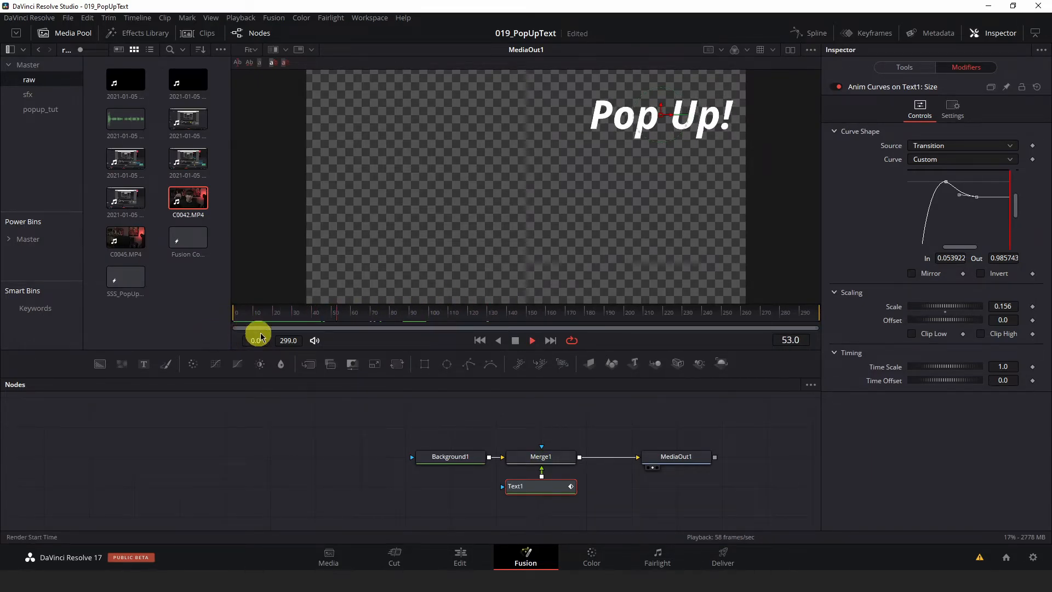
pyautogui.moveTo(307, 321); pyautogui.dragTo(228, 324)
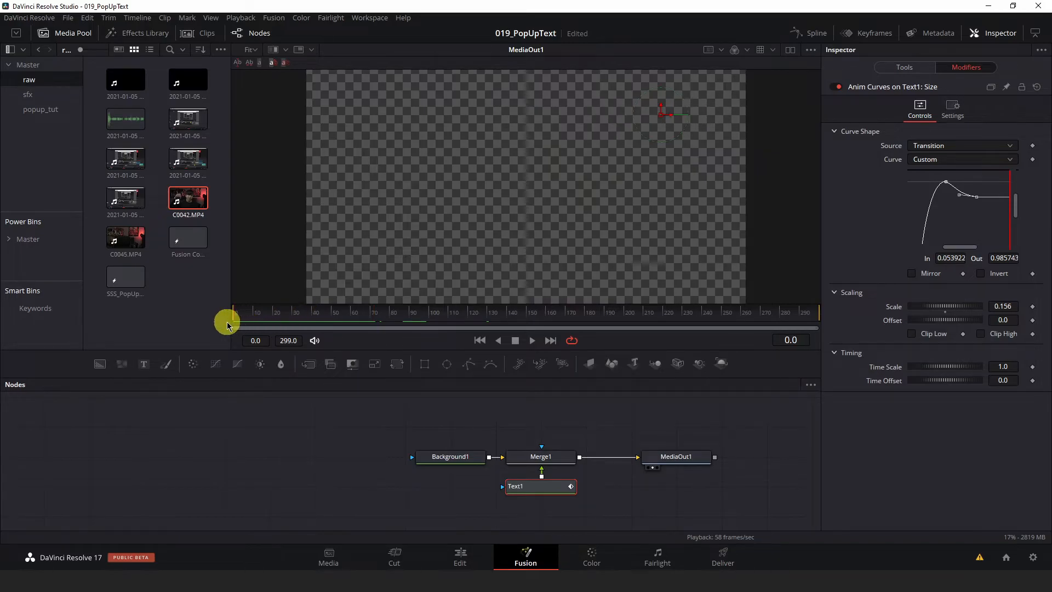
pyautogui.press('space')
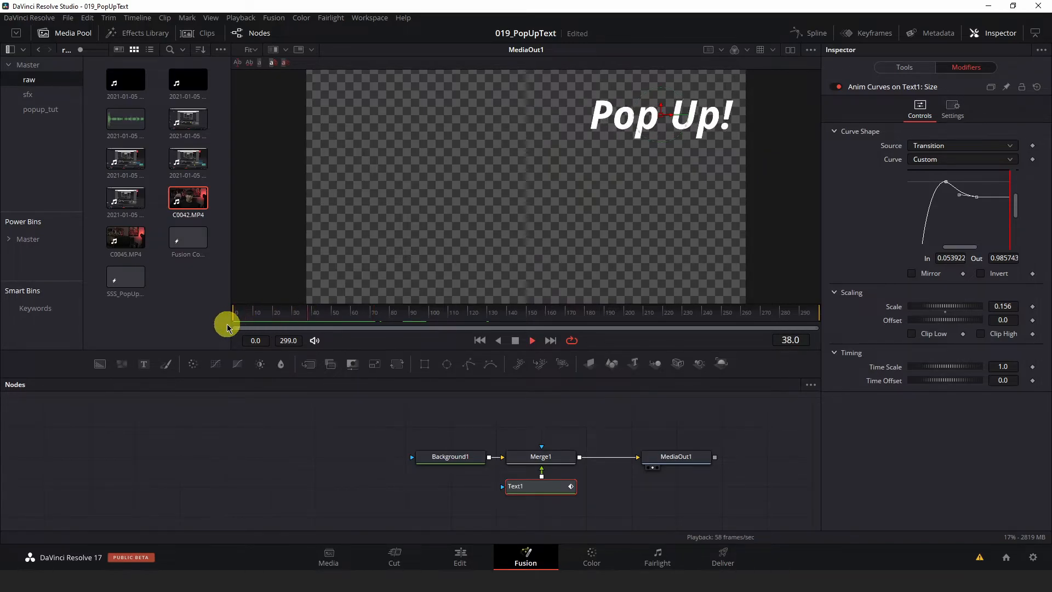
pyautogui.moveTo(353, 322); pyautogui.dragTo(219, 333)
pyautogui.press('space')
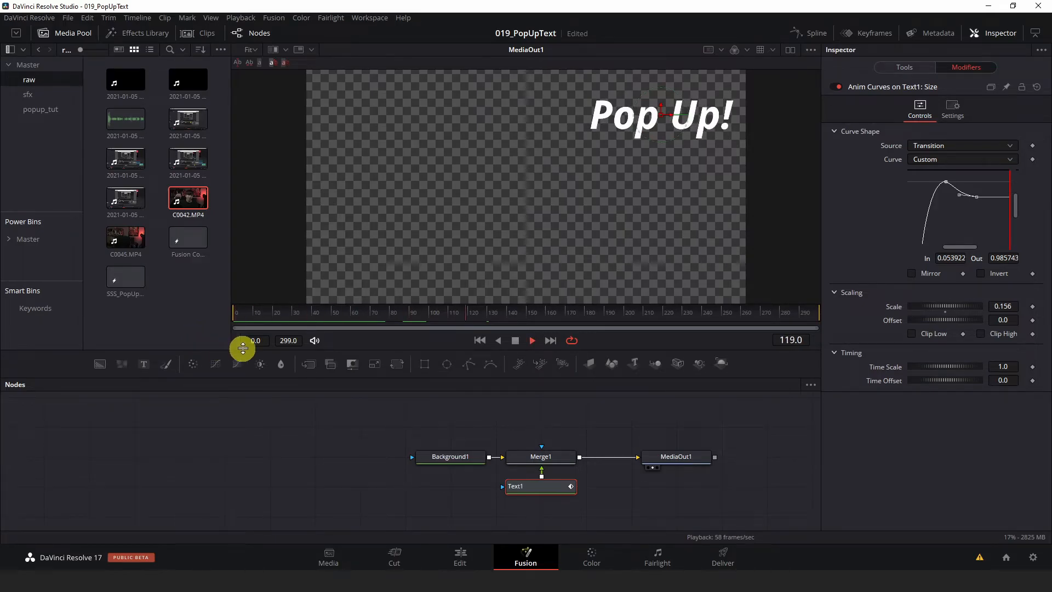
# Mirror the size curve and scrub from about frame 140 to the end to check the text's exit.
pyautogui.click(507, 319)
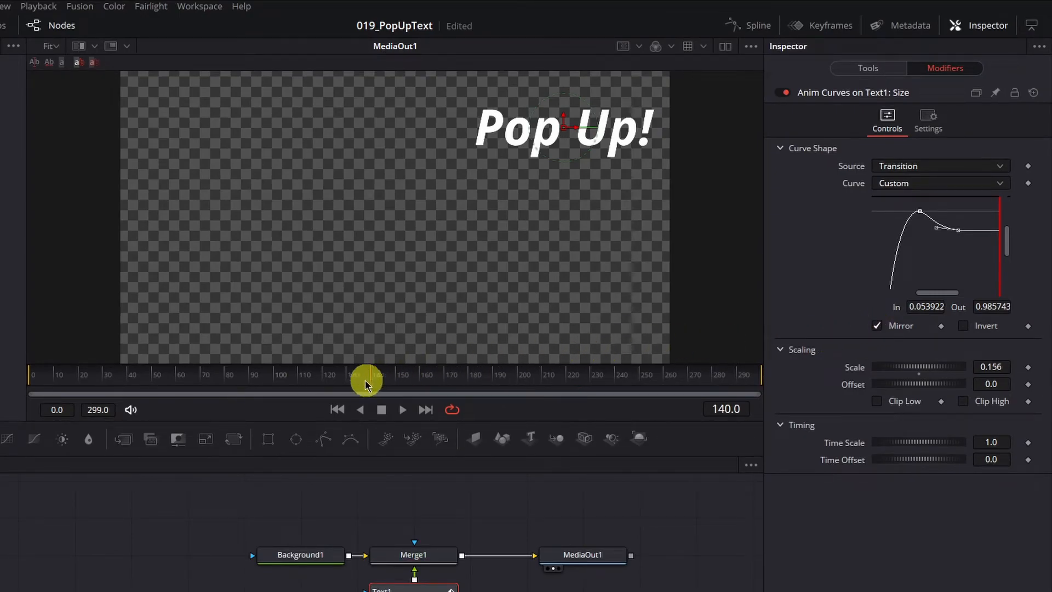
pyautogui.moveTo(289, 382); pyautogui.dragTo(764, 383)
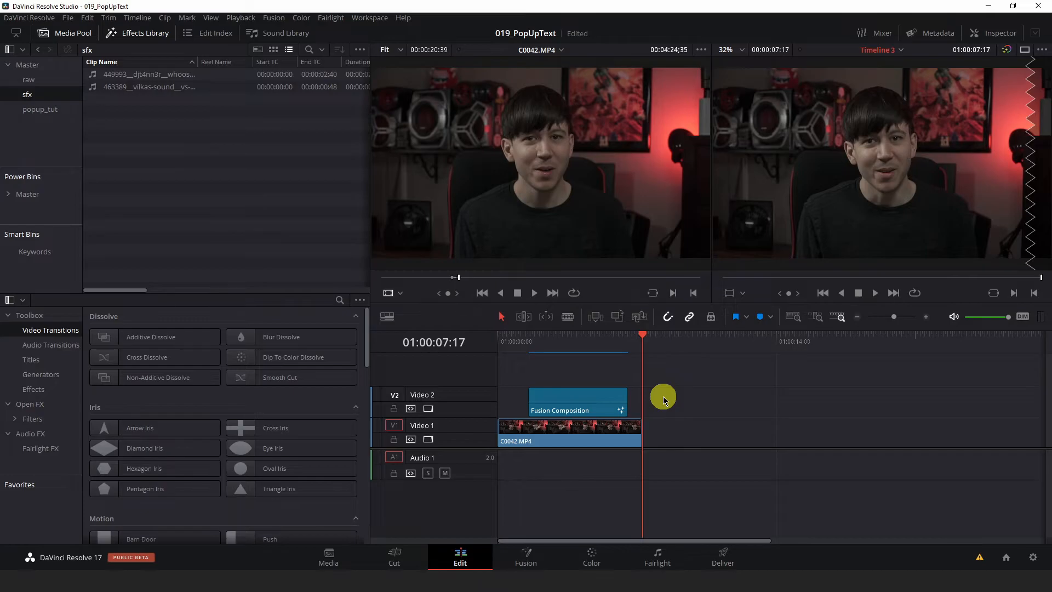
# Toggle the audio dim and place 463389__vilkas-sound__vs-pop-3.mp3 on Audio 1, aligned with the start of the Fusion Composition.
pyautogui.click(1023, 318)
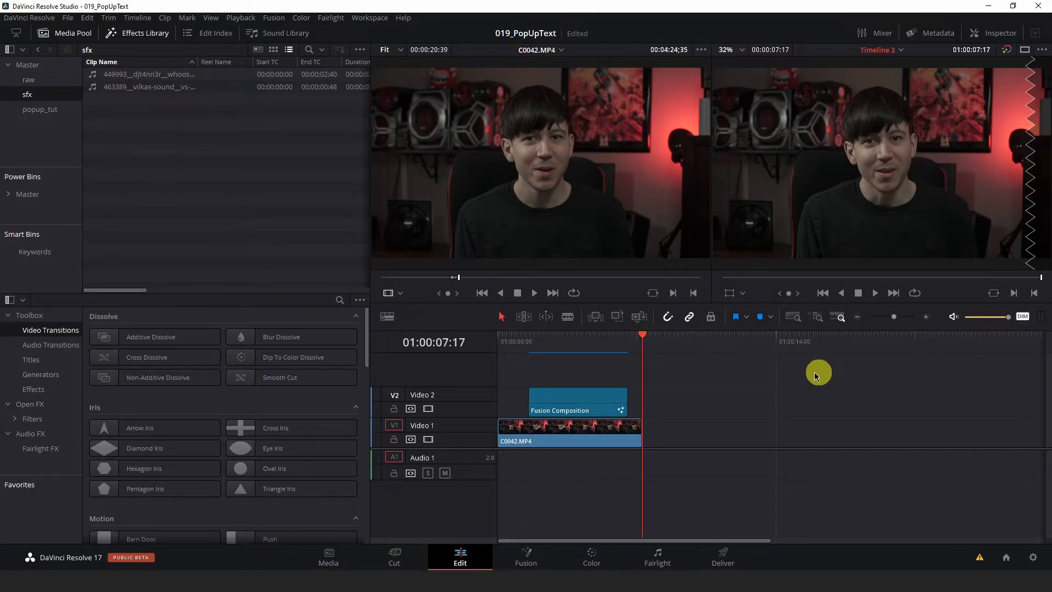
pyautogui.moveTo(198, 60); pyautogui.dragTo(263, 58)
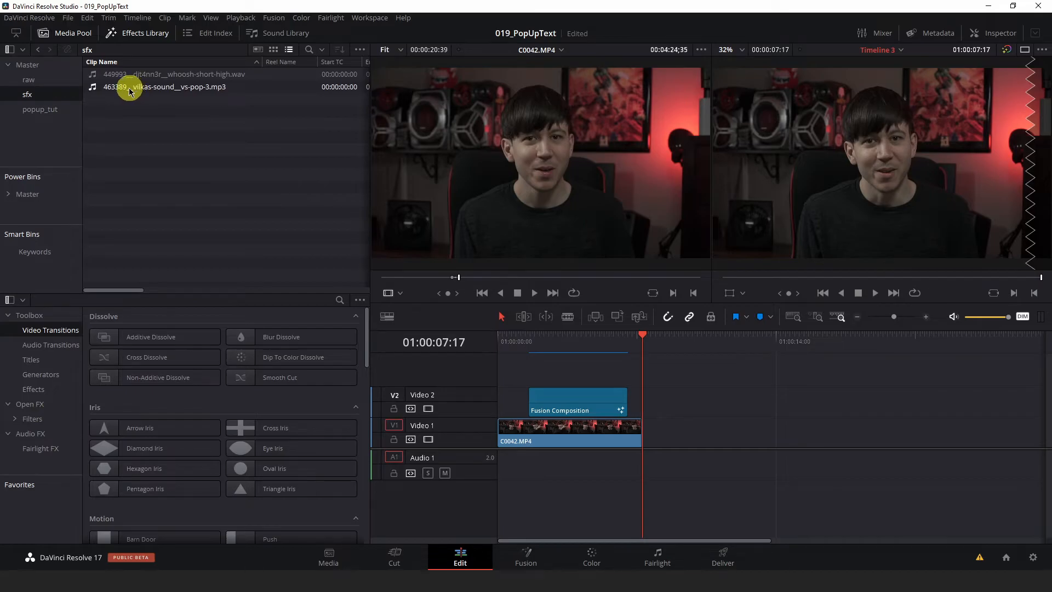
pyautogui.moveTo(130, 90); pyautogui.dragTo(536, 472)
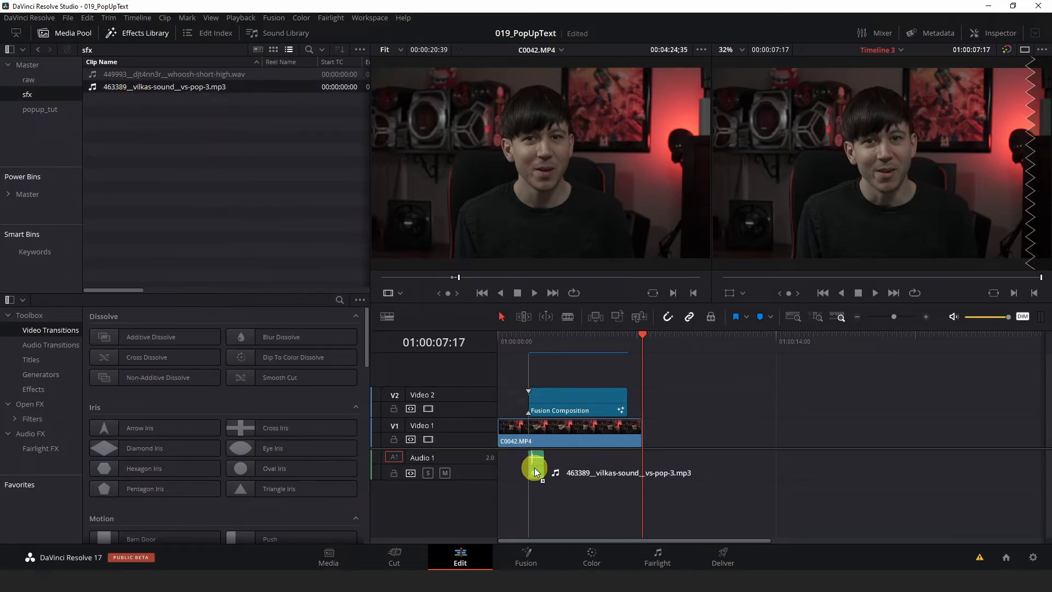
pyautogui.scroll(7, 539, 468)
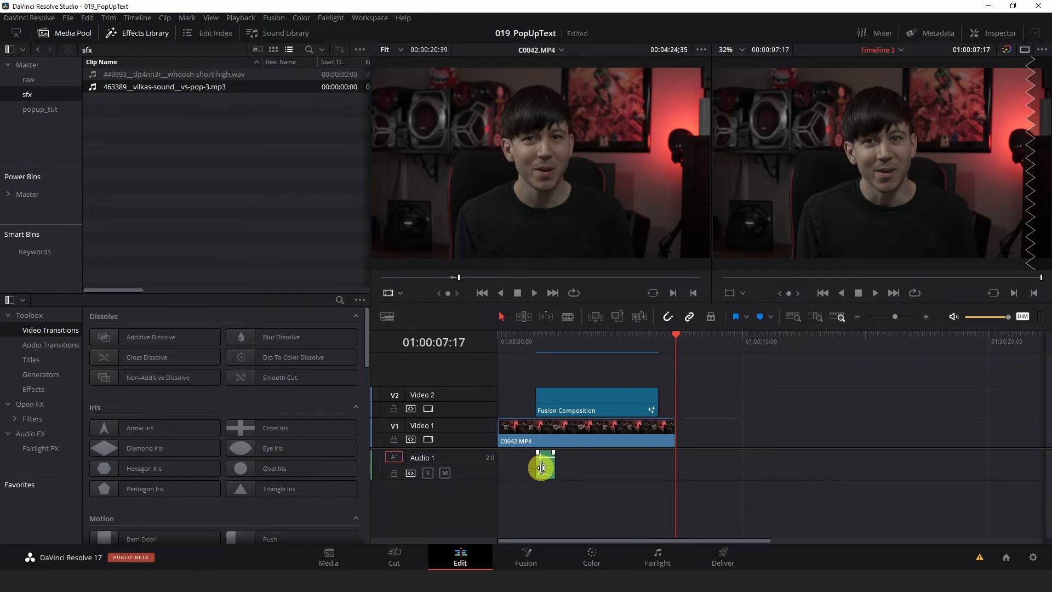
pyautogui.scroll(-3, 559, 471)
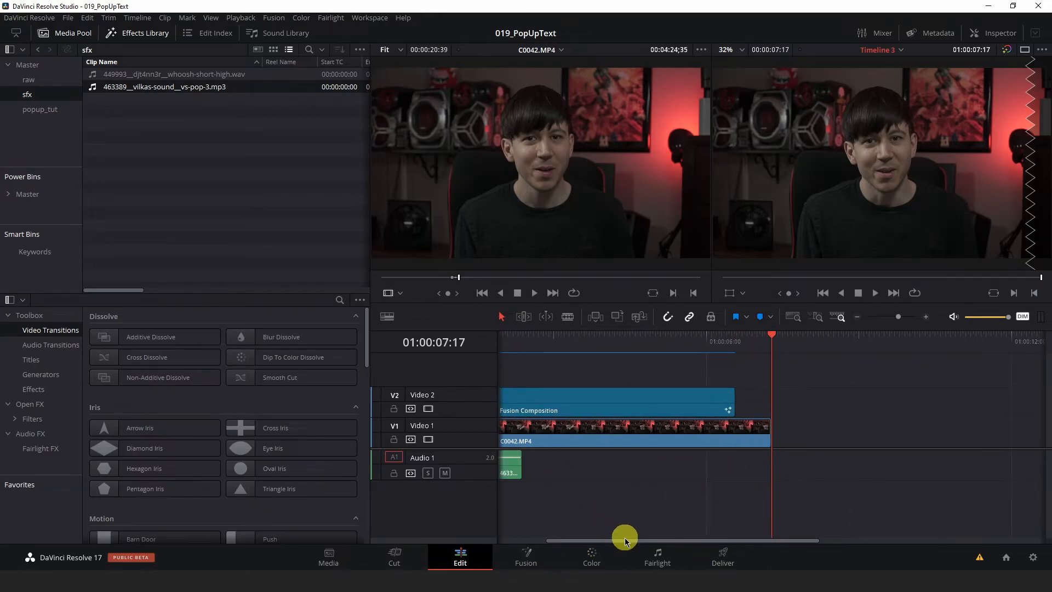
# Play the timeline across the start of the Fusion Composition to check the pop sound against the text.
pyautogui.moveTo(626, 539); pyautogui.dragTo(547, 535)
pyautogui.moveTo(614, 343); pyautogui.dragTo(535, 343)
pyautogui.press('space')
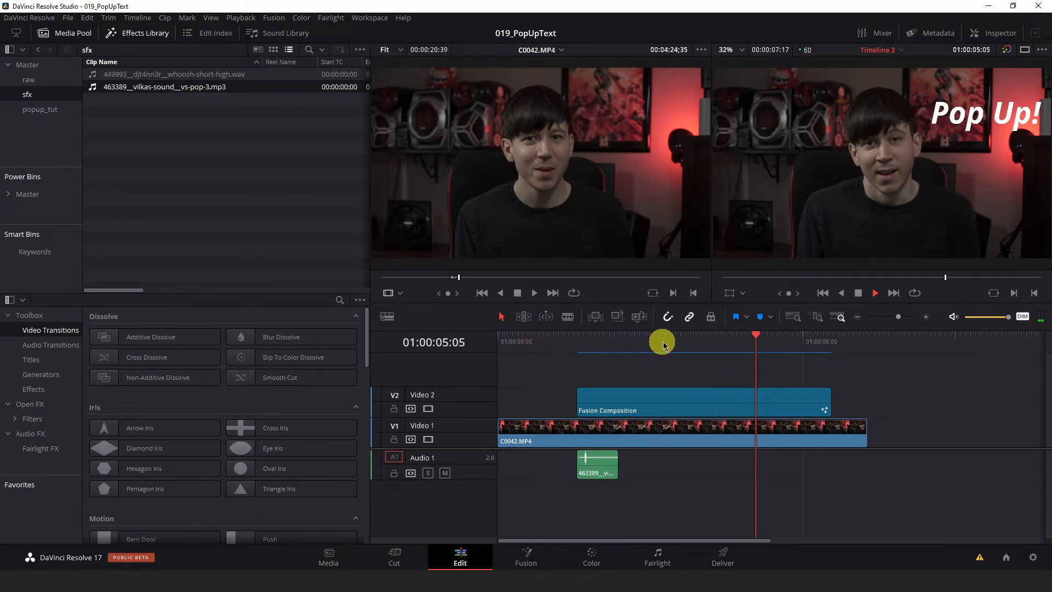
pyautogui.moveTo(630, 346); pyautogui.dragTo(545, 359)
pyautogui.press('space')
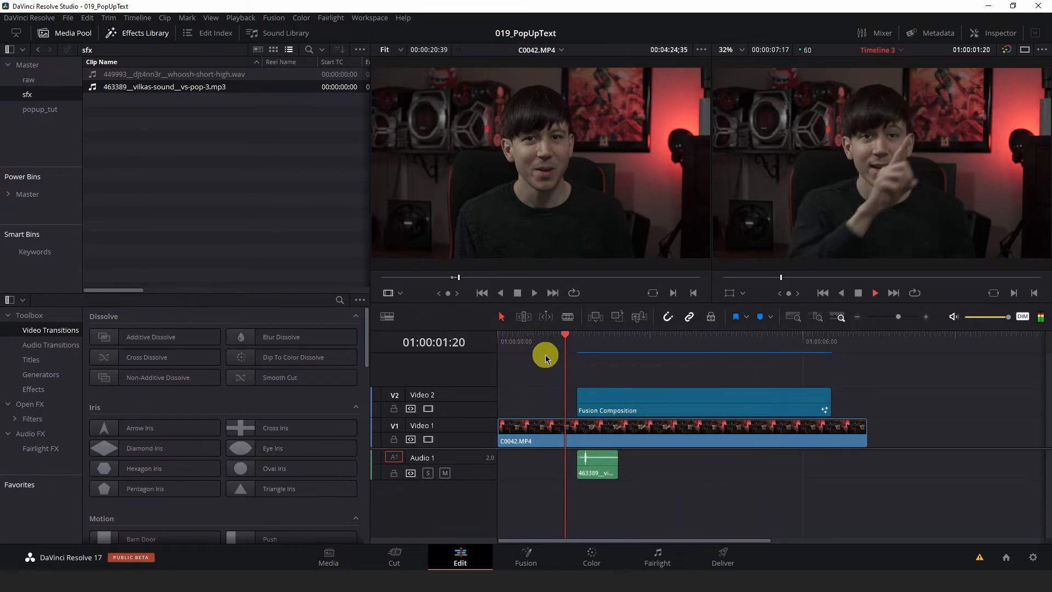
pyautogui.press('space')
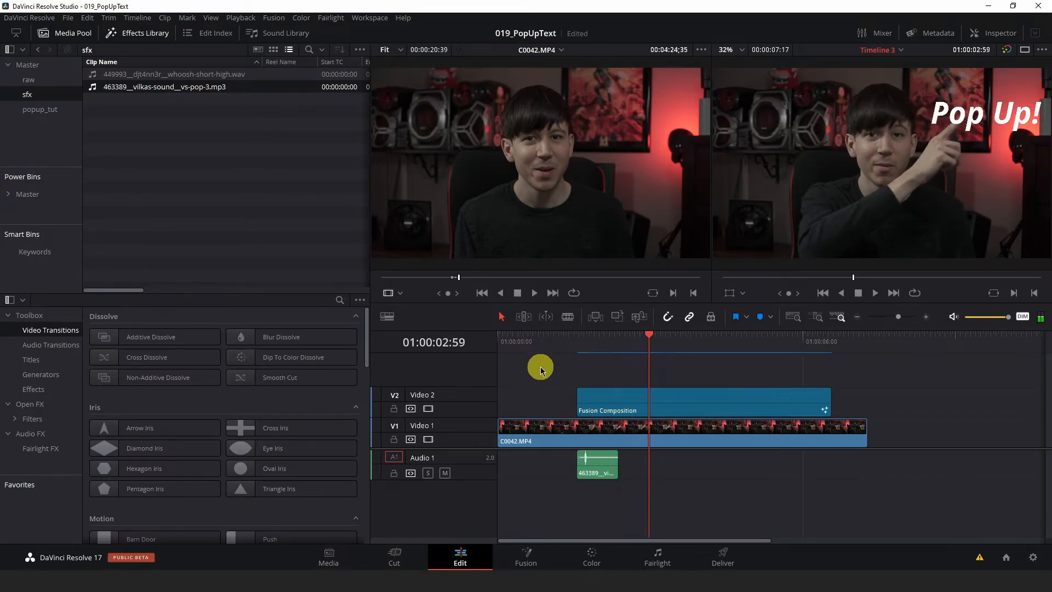
# Give the pop sound a very short fade-in and a slightly longer fade-out.
pyautogui.scroll(5, 554, 376)
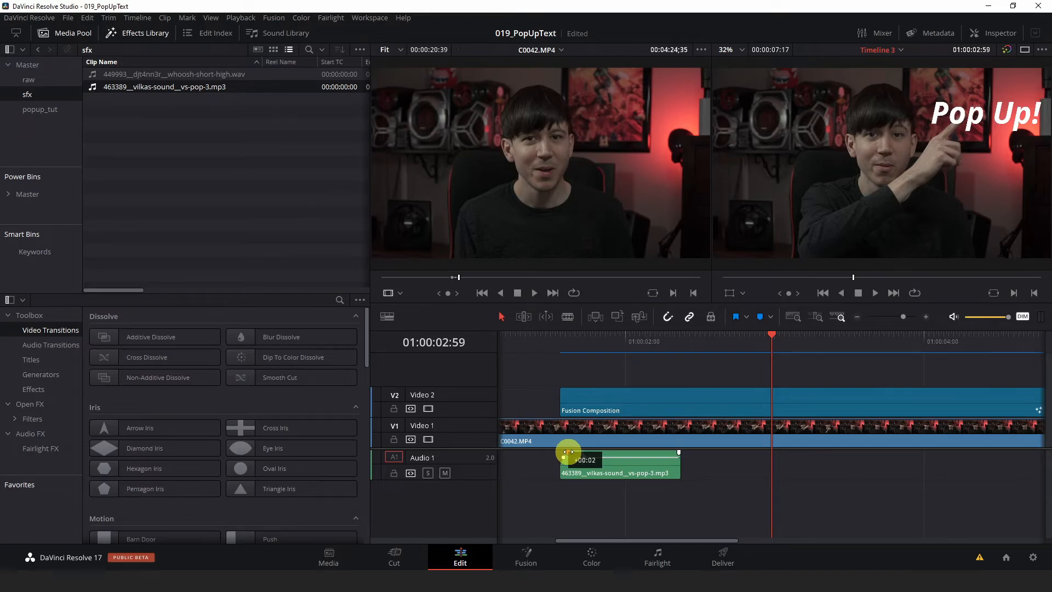
pyautogui.moveTo(567, 452); pyautogui.dragTo(569, 452)
pyautogui.moveTo(677, 452); pyautogui.dragTo(664, 454)
# Add 449993__djt4nn3r__whoosh-short-high.wav to Audio 1 near the end of the Fusion Composition.
pyautogui.scroll(-4, 721, 465)
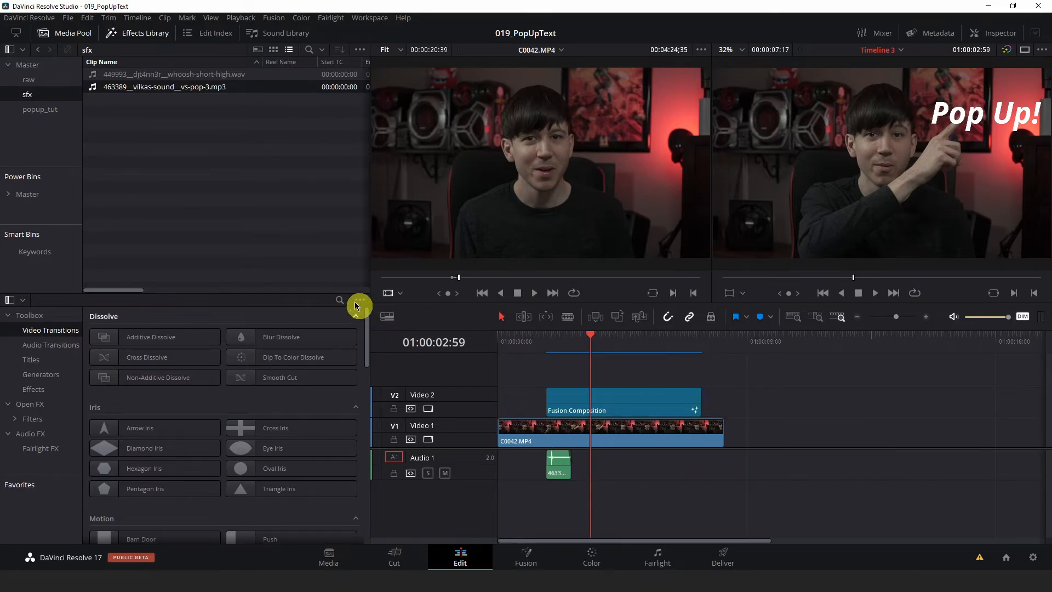
pyautogui.click(160, 75)
pyautogui.moveTo(159, 75); pyautogui.dragTo(688, 457)
pyautogui.scroll(3, 712, 452)
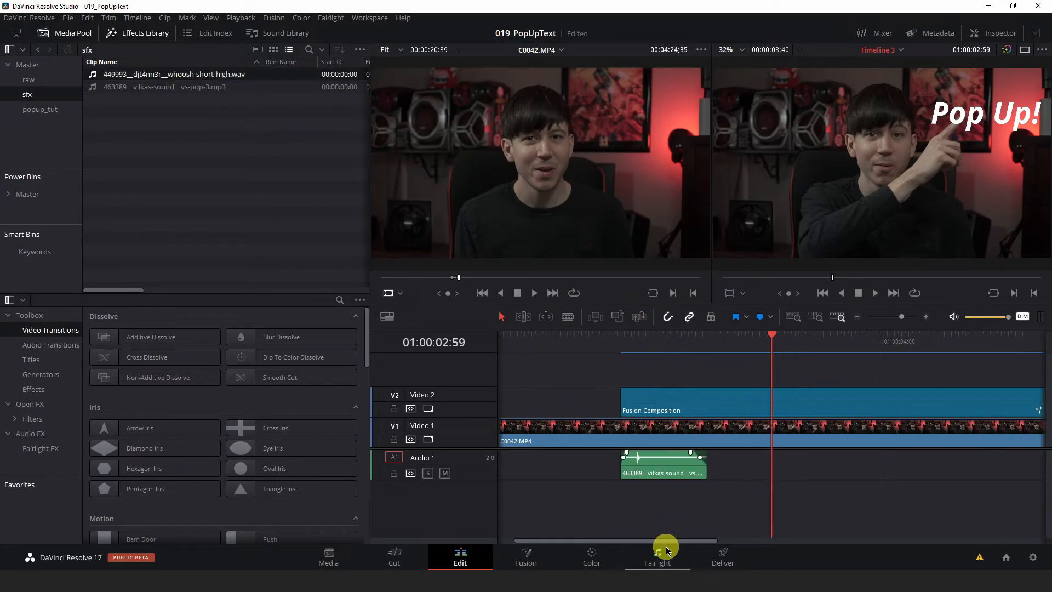
pyautogui.moveTo(673, 543); pyautogui.dragTo(816, 541)
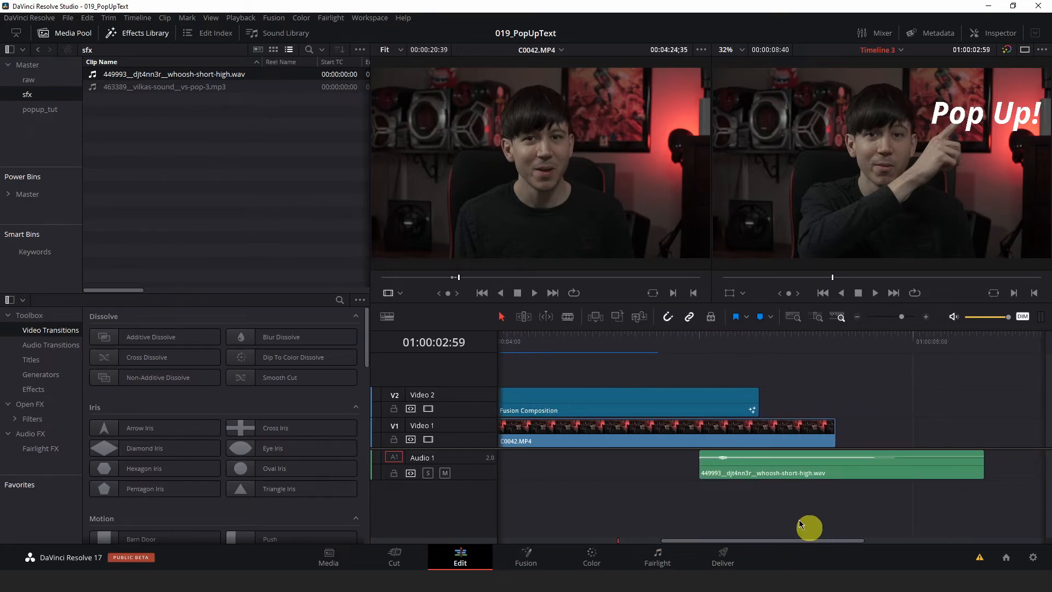
pyautogui.scroll(1, 738, 462)
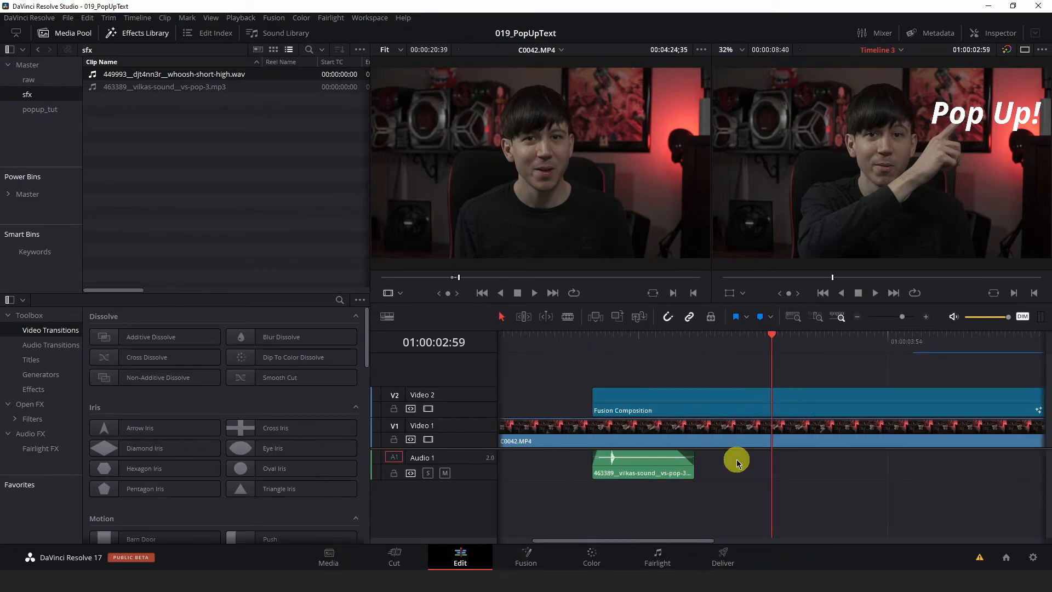
pyautogui.moveTo(673, 542); pyautogui.dragTo(840, 531)
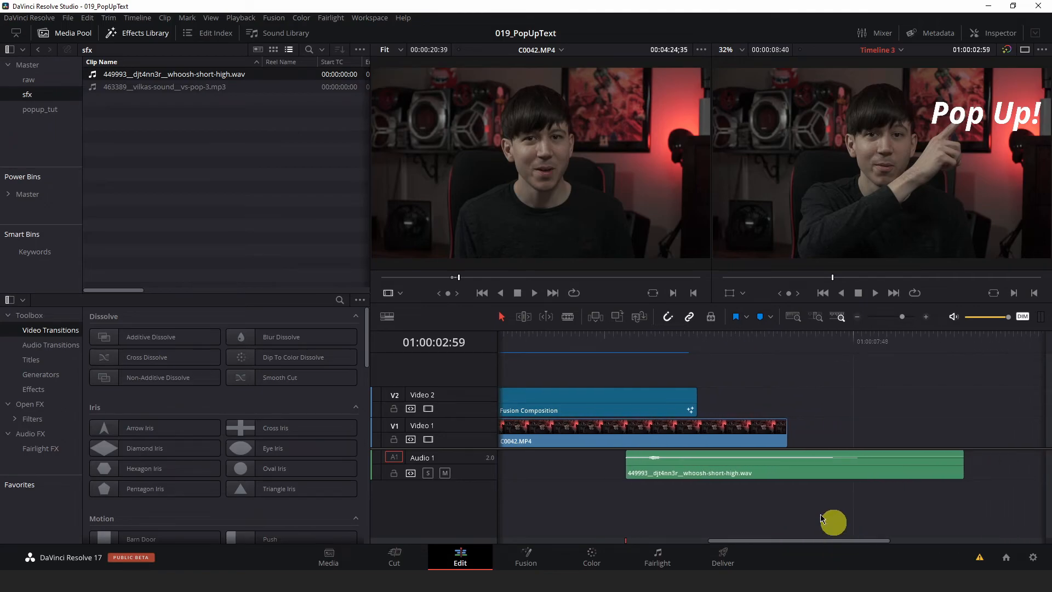
# Start the whoosh clip just before the Fusion Composition ends and trim its tail to end at about 00:00:08:03.
pyautogui.moveTo(688, 467); pyautogui.dragTo(704, 470)
pyautogui.moveTo(732, 466); pyautogui.dragTo(722, 465)
pyautogui.moveTo(995, 463); pyautogui.dragTo(886, 462)
# Play the end of the timeline to check the whoosh's timing against the text's exit.
pyautogui.moveTo(666, 342); pyautogui.dragTo(614, 342)
pyautogui.press('space')
pyautogui.press('space')
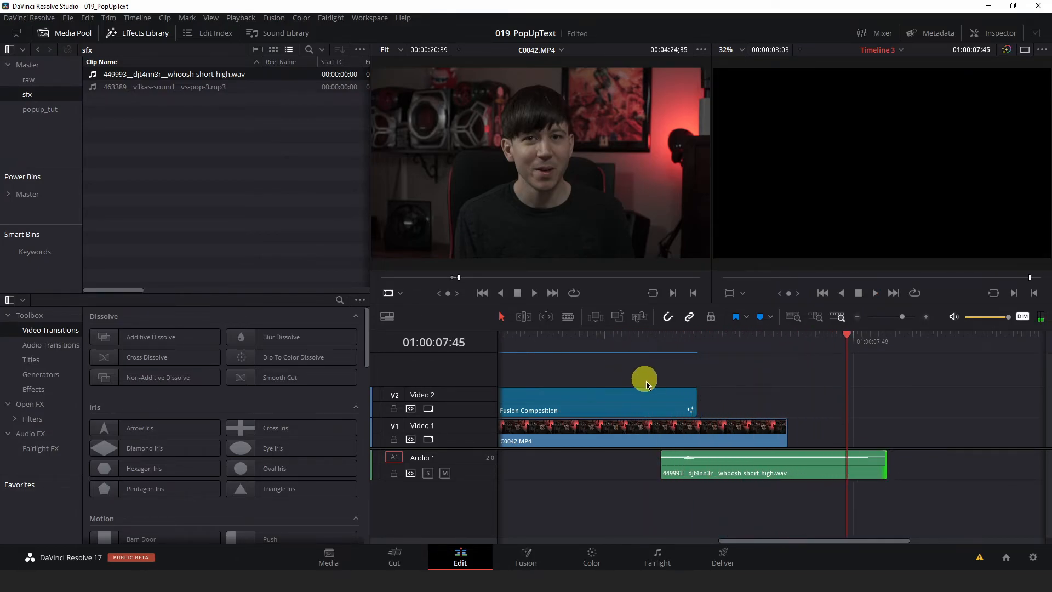
# Add short fades to both ends of the whoosh clip and lower its volume slightly.
pyautogui.moveTo(663, 451); pyautogui.dragTo(675, 452)
pyautogui.moveTo(882, 452); pyautogui.dragTo(864, 453)
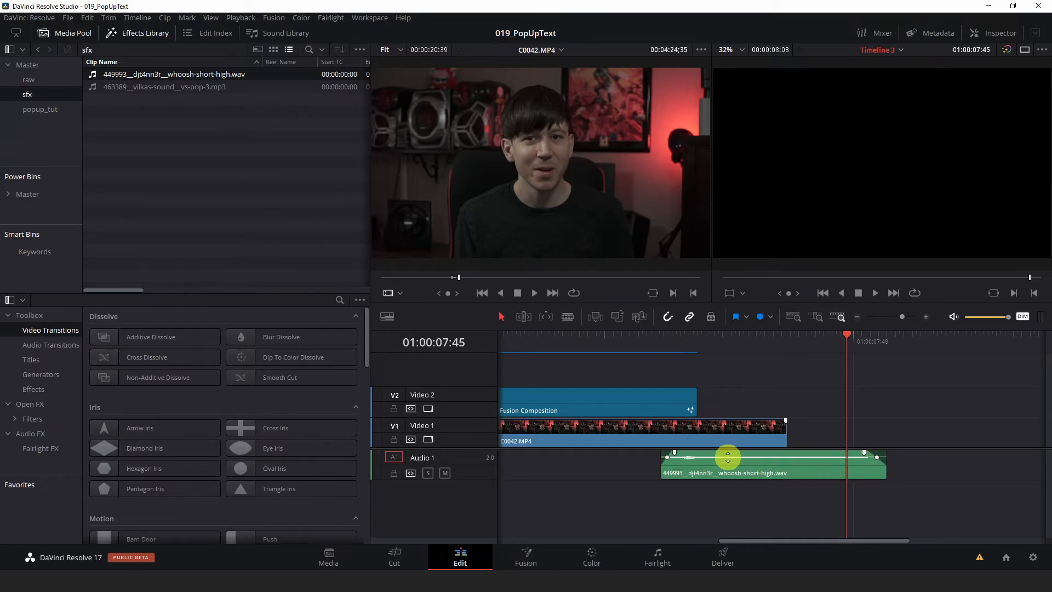
pyautogui.moveTo(728, 457); pyautogui.dragTo(722, 460)
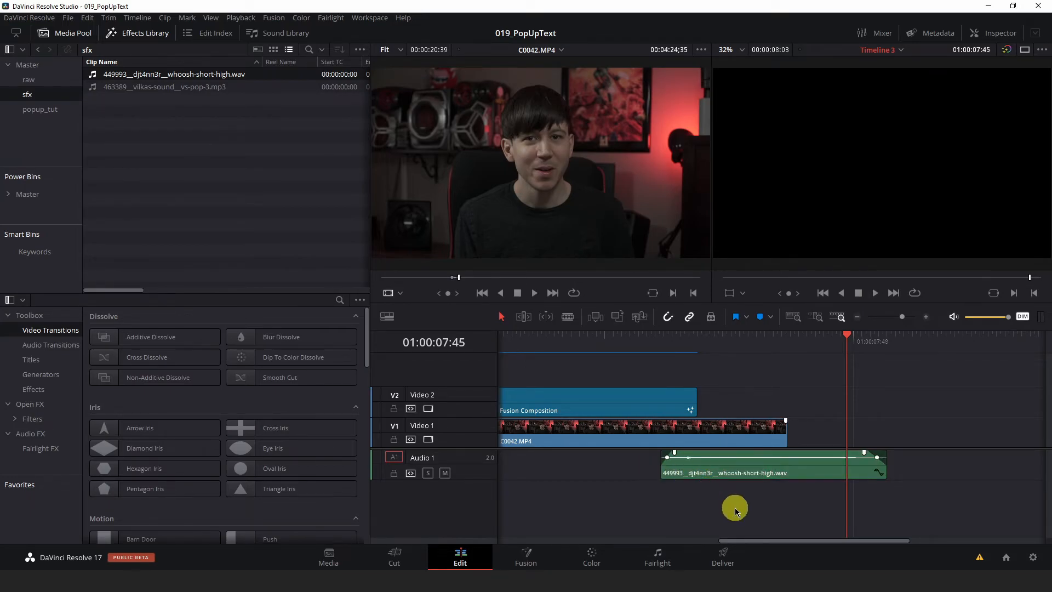
# Play the text's exit again to hear the faded, quieter whoosh.
pyautogui.click(635, 340)
pyautogui.press('space')
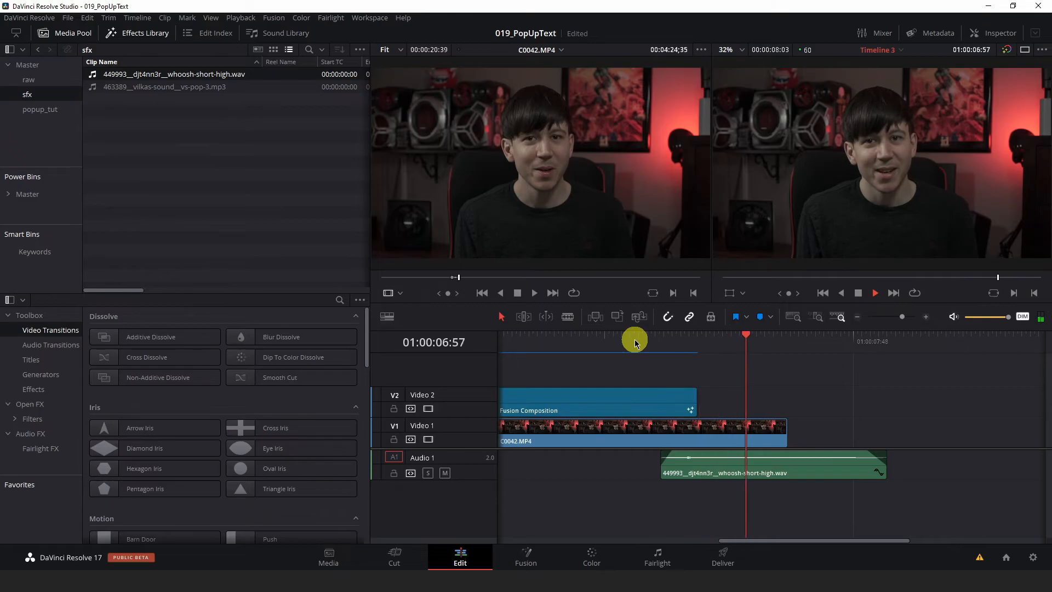
pyautogui.press('space')
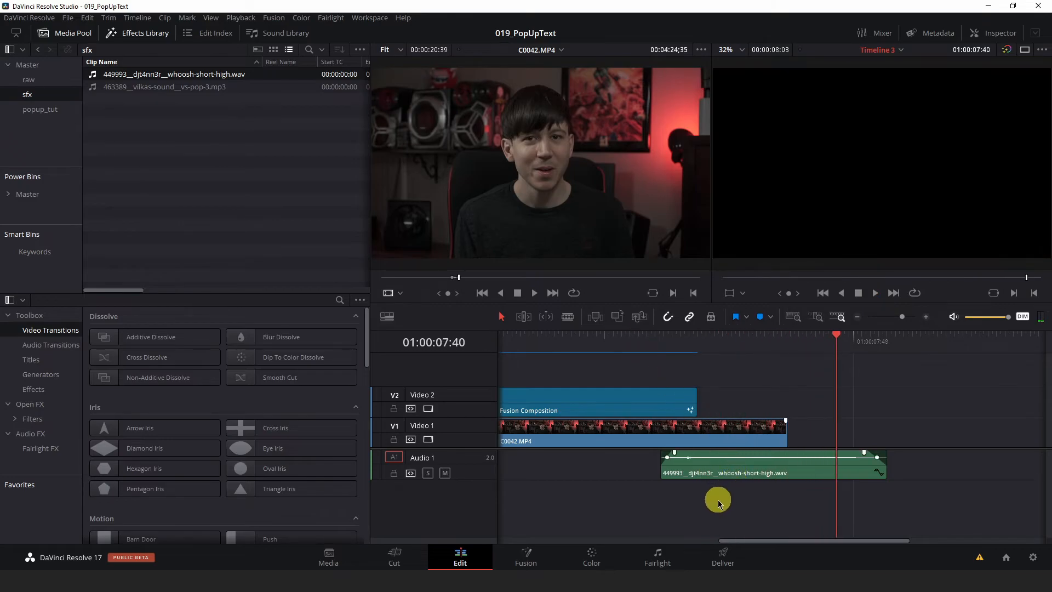
# Open the Fusion Composition clip from Video 2 in the Fusion page.
pyautogui.moveTo(734, 541); pyautogui.dragTo(596, 507)
pyautogui.scroll(-4, 579, 469)
pyautogui.scroll(-3, 578, 462)
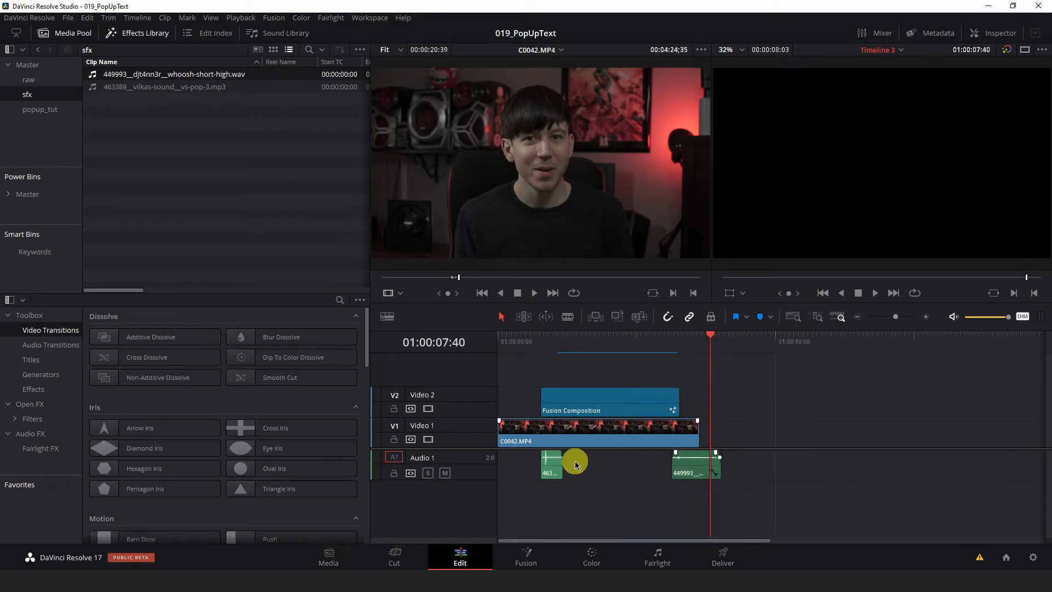
pyautogui.click(578, 404)
pyautogui.rightClick(577, 404)
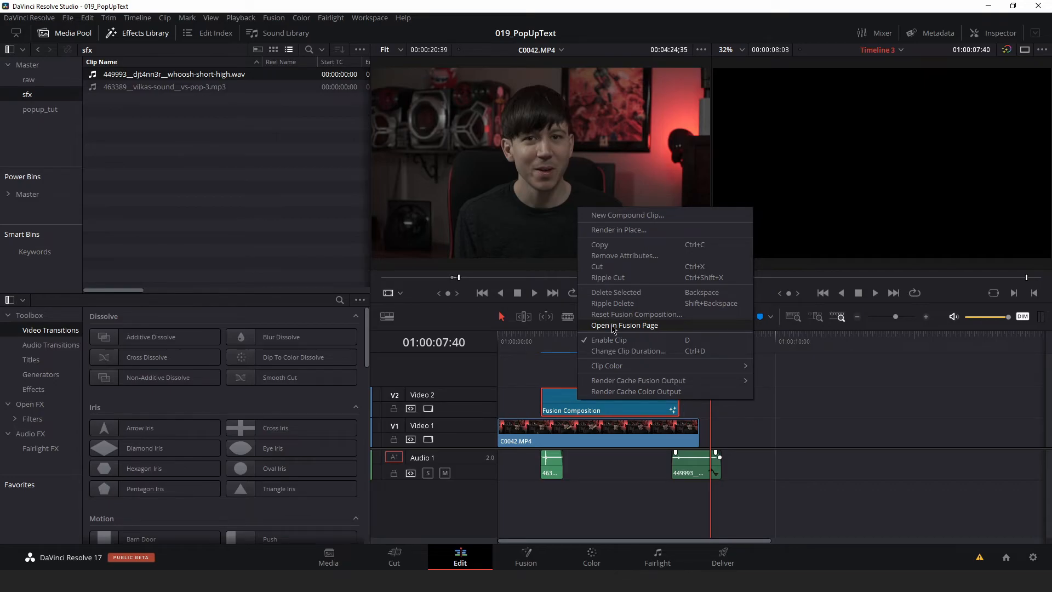
pyautogui.click(613, 326)
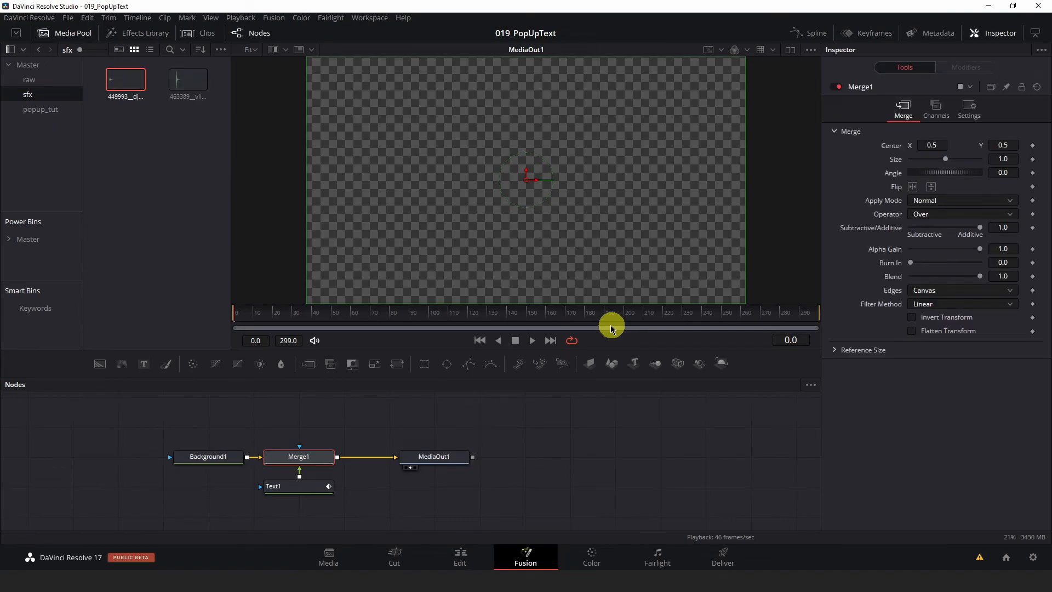
# Enable the Black Shadow shading element (element 3) on the Text1 node and check it around frame 156.
pyautogui.click(300, 489)
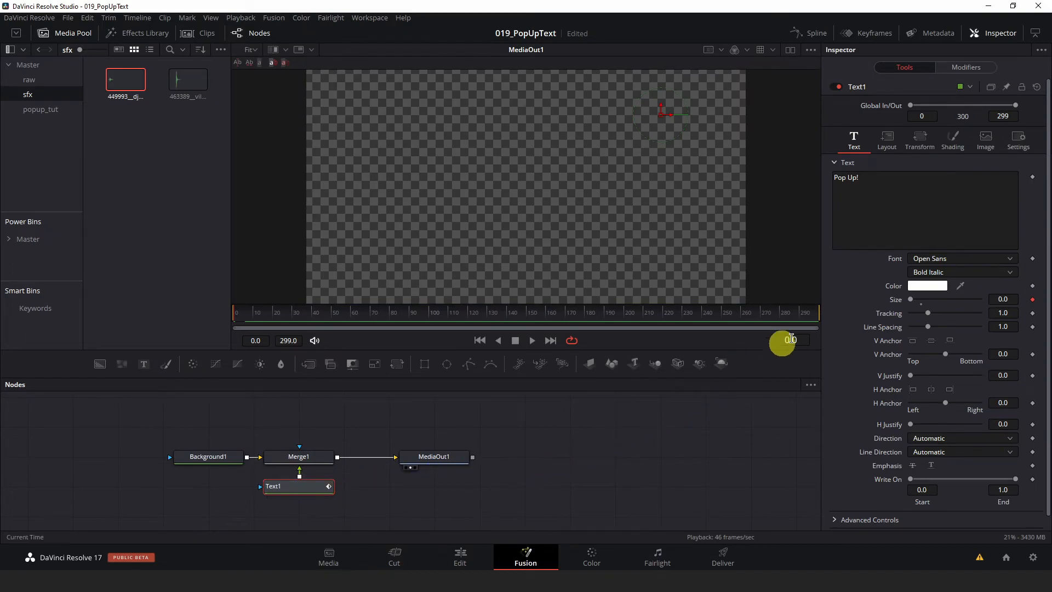
pyautogui.click(953, 143)
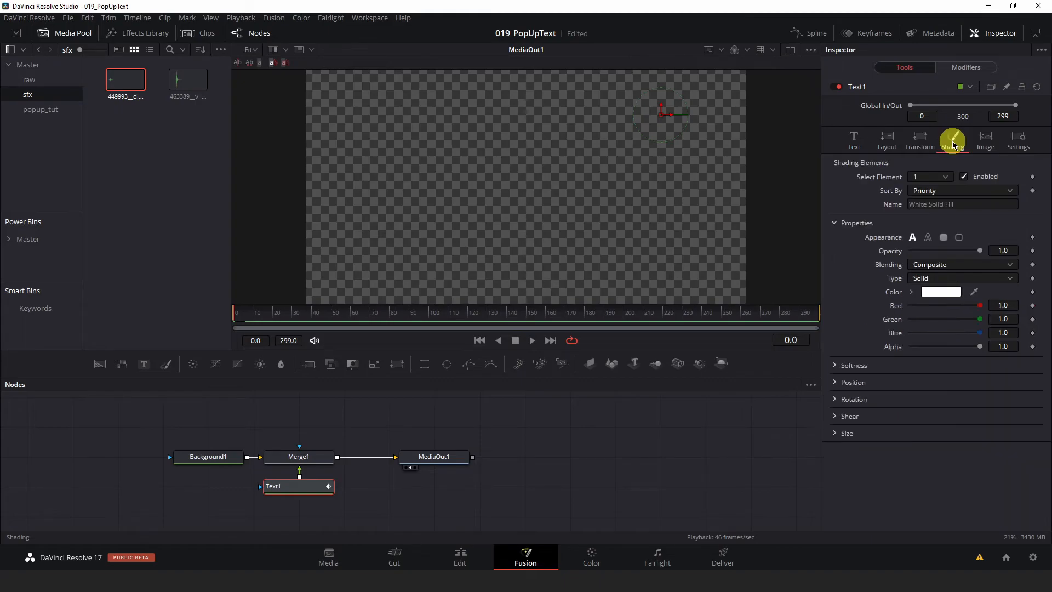
pyautogui.click(948, 177)
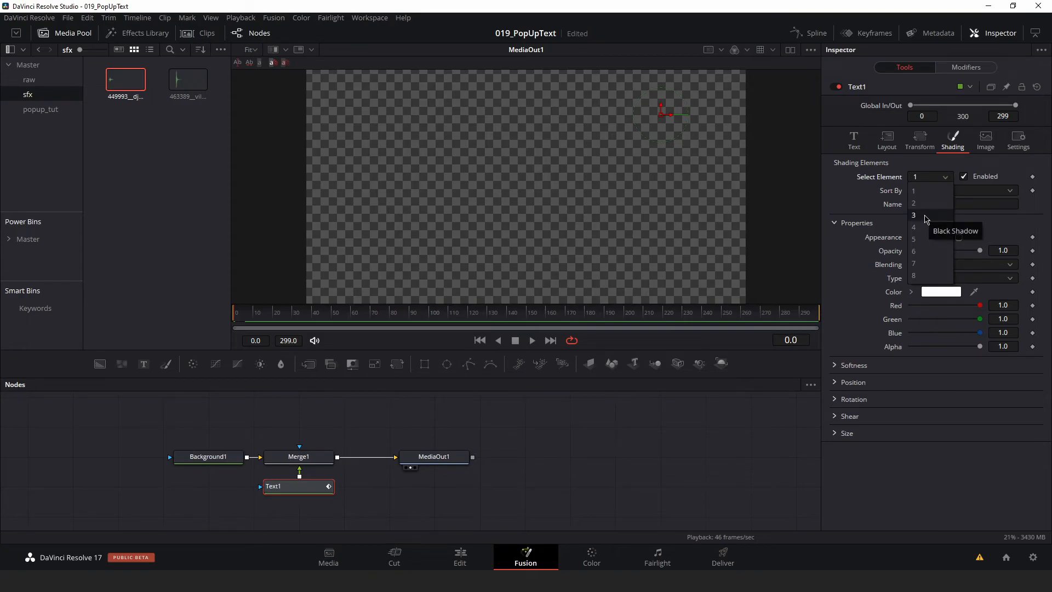
pyautogui.click(926, 219)
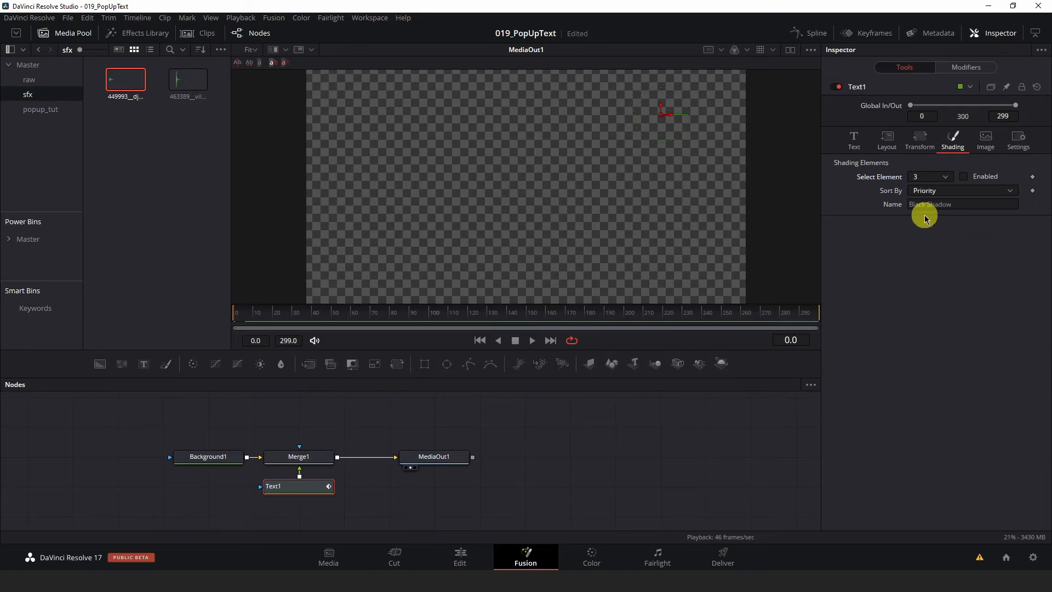
pyautogui.click(963, 177)
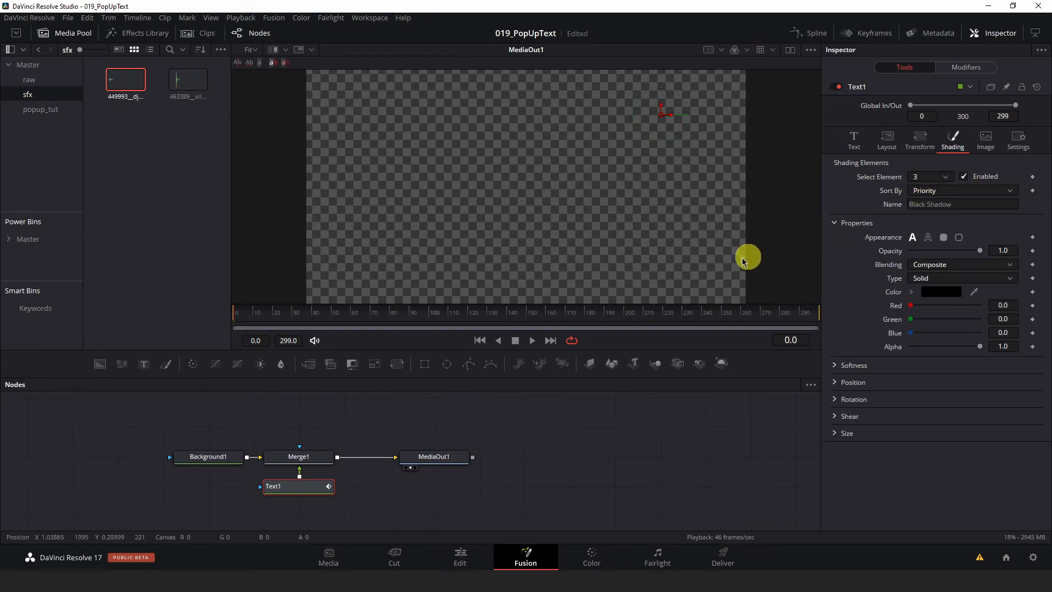
pyautogui.click(515, 311)
pyautogui.moveTo(515, 311); pyautogui.dragTo(543, 294)
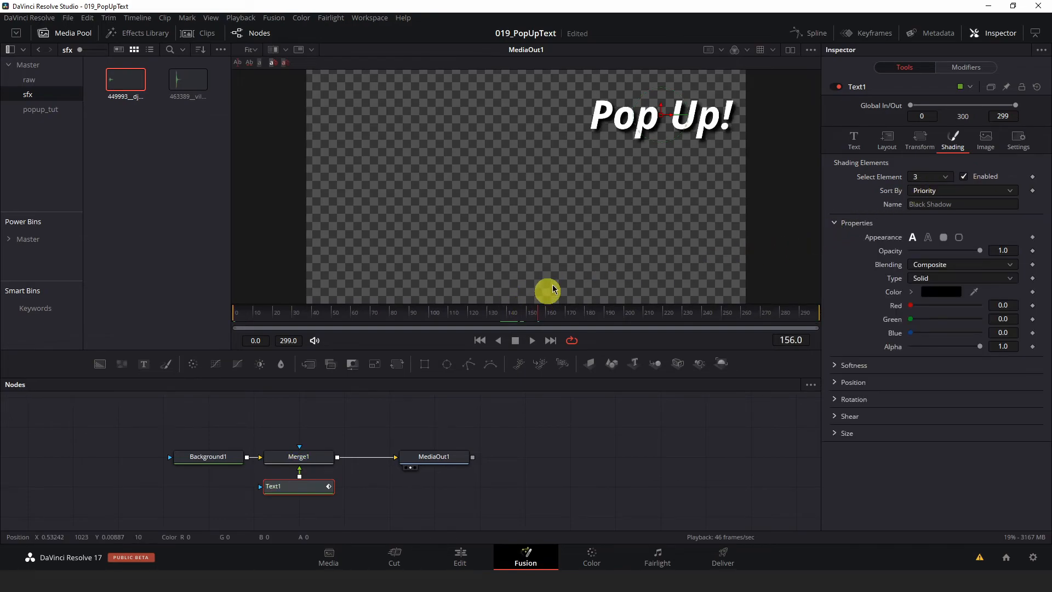
# Lower the shadow's alpha to about 0.244 and raise its softness to about 8.82 in X and 8.66 in Y.
pyautogui.click(835, 365)
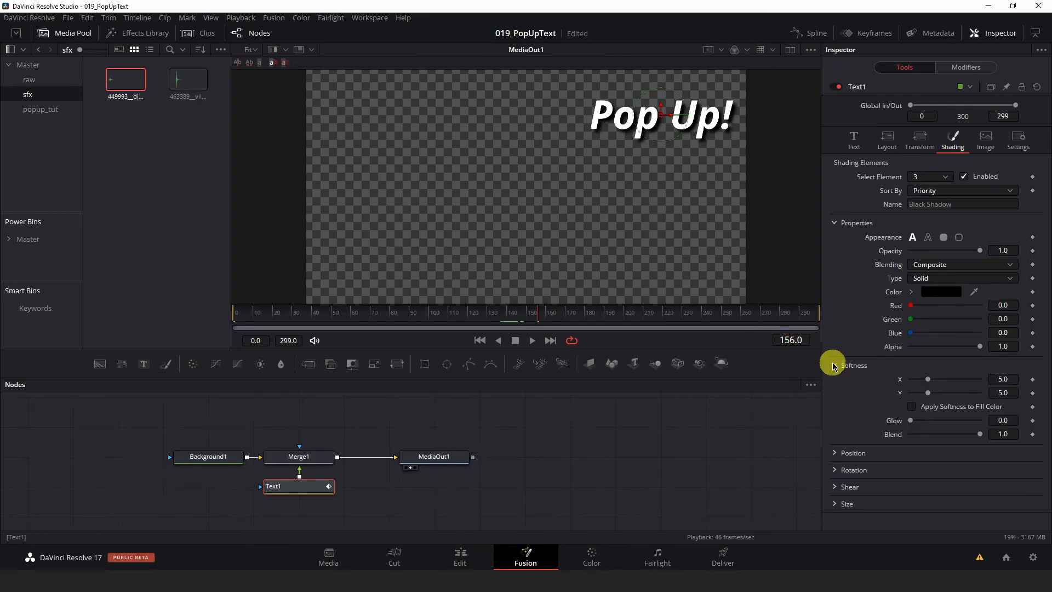
pyautogui.moveTo(980, 348); pyautogui.dragTo(927, 343)
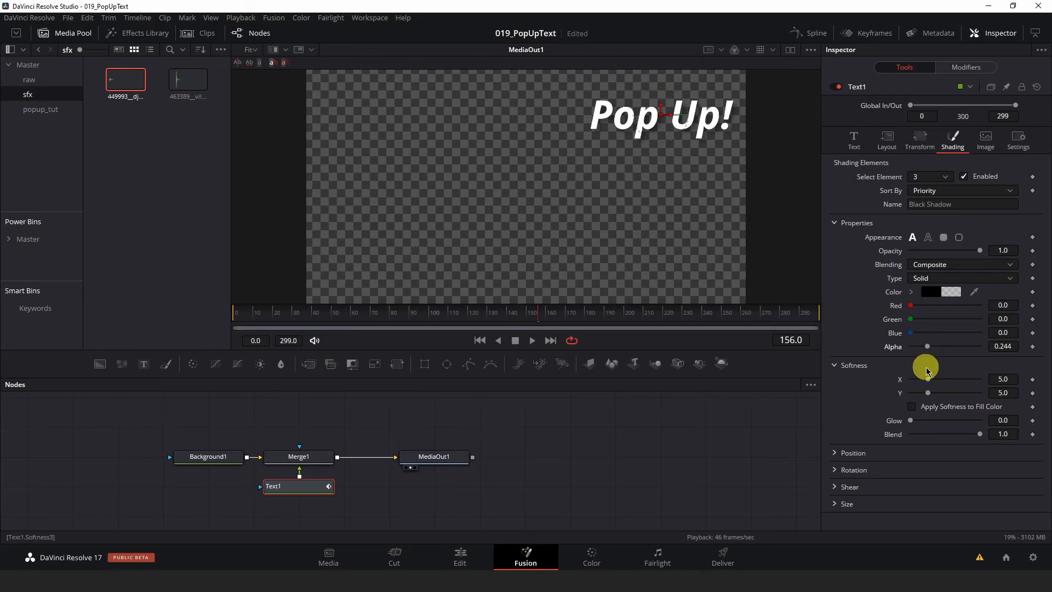
pyautogui.moveTo(930, 382); pyautogui.dragTo(942, 394)
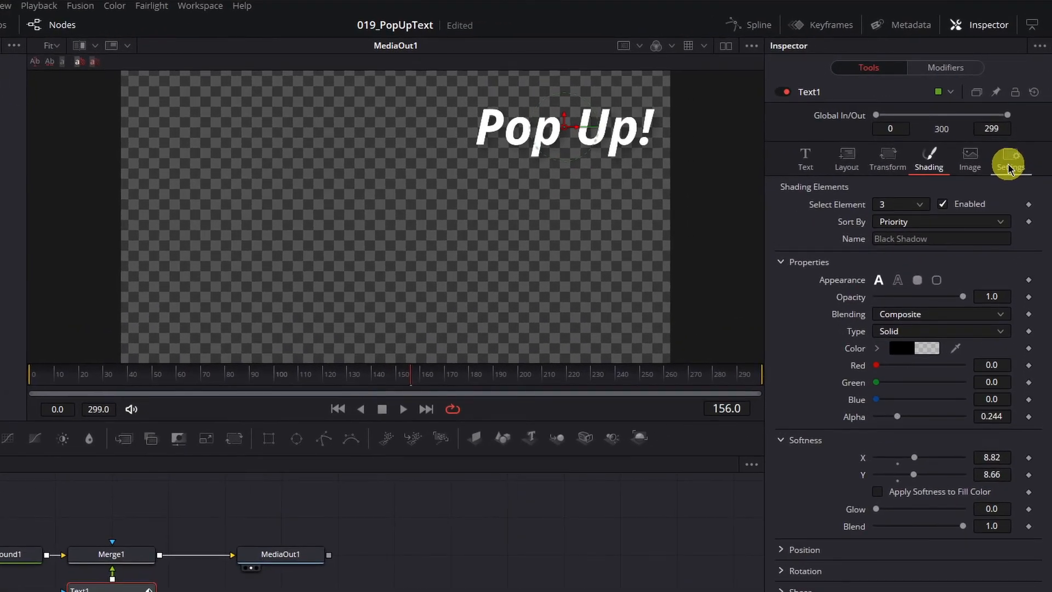
# Turn on motion blur for the Text1 node and inspect the blurred text at frame 1.
pyautogui.click(1017, 147)
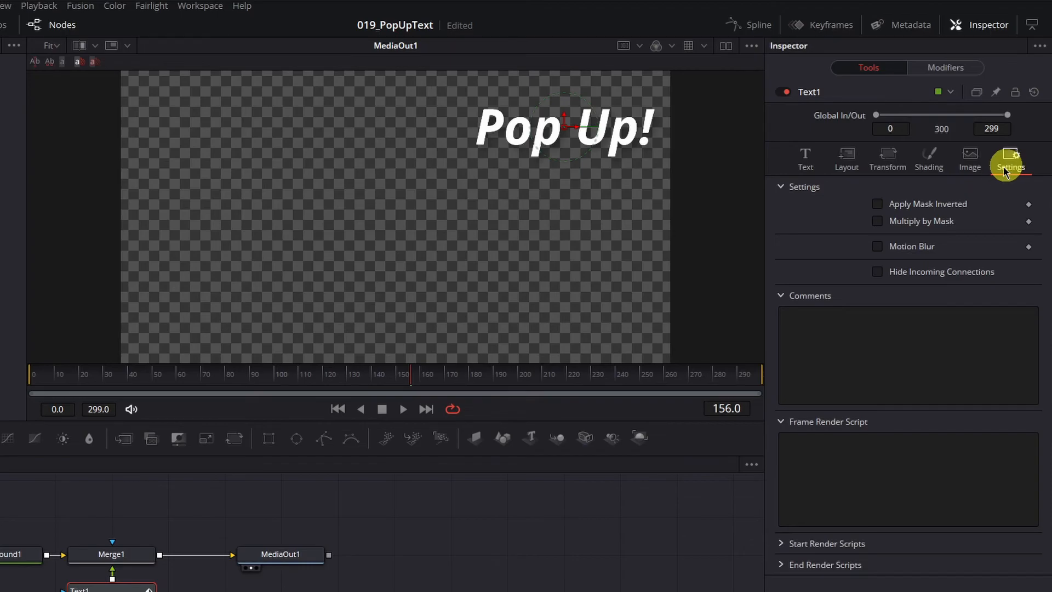
pyautogui.click(877, 247)
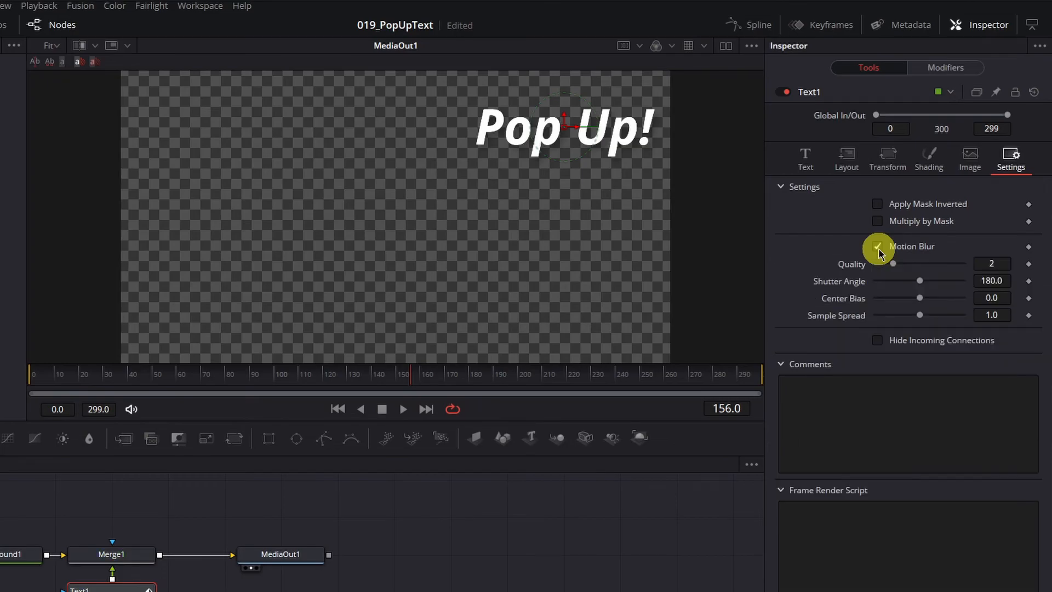
pyautogui.moveTo(322, 378); pyautogui.dragTo(34, 378)
pyautogui.scroll(2, 547, 117)
pyautogui.scroll(-1, 548, 117)
pyautogui.scroll(3, 568, 166)
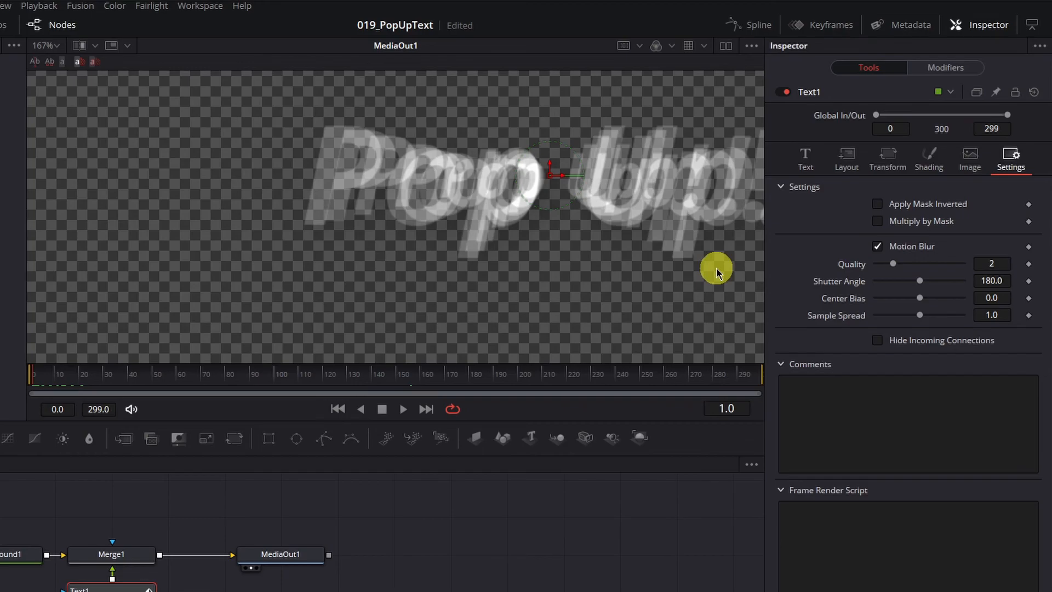
pyautogui.moveTo(702, 265); pyautogui.dragTo(516, 284)
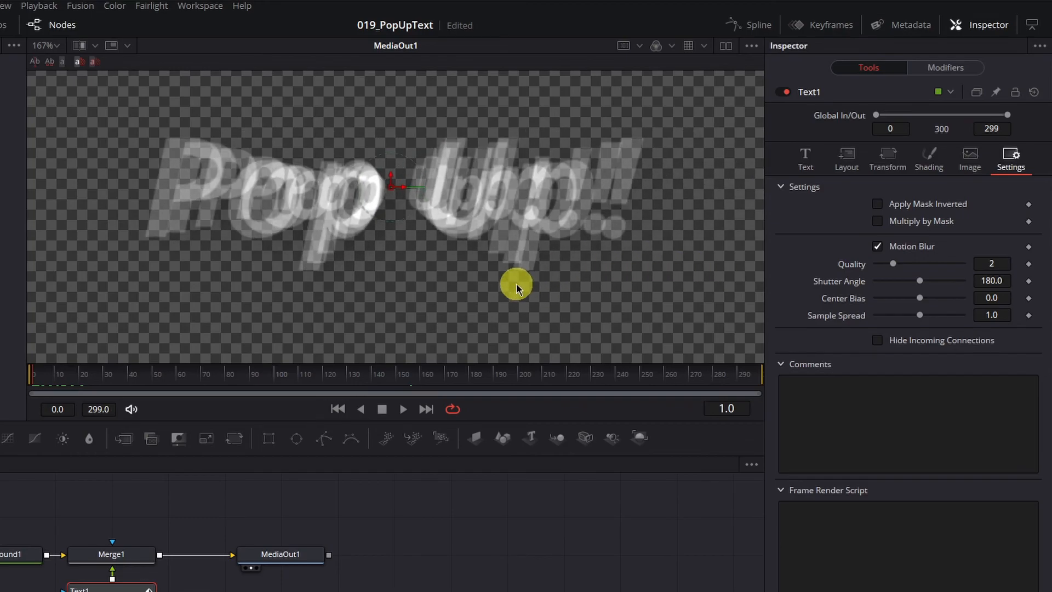
# Raise the motion blur quality to 8 and play the text animation from the start.
pyautogui.moveTo(893, 263); pyautogui.dragTo(944, 265)
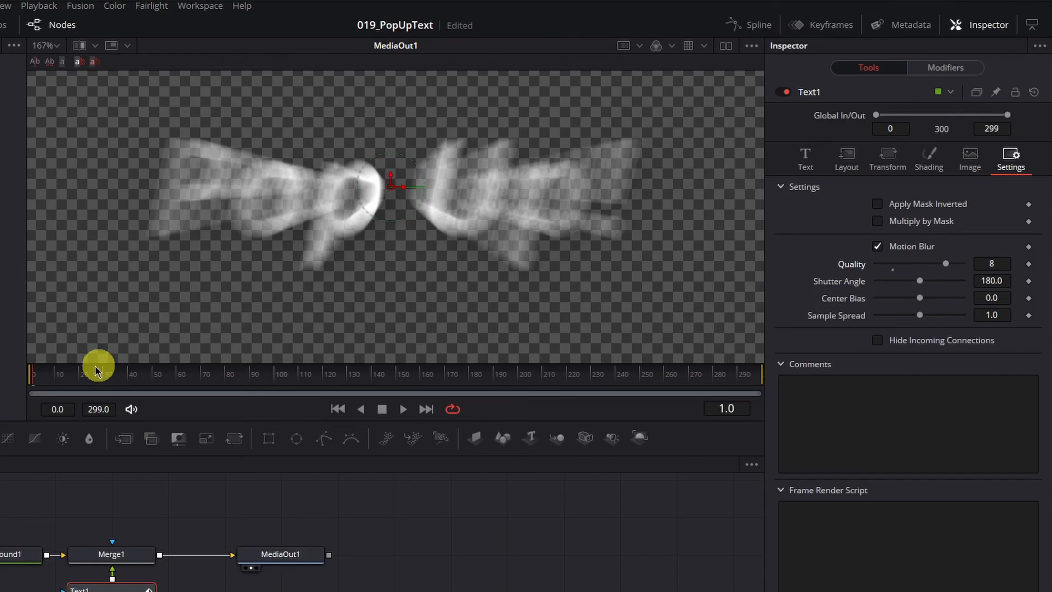
pyautogui.moveTo(36, 373); pyautogui.dragTo(9, 376)
pyautogui.press('space')
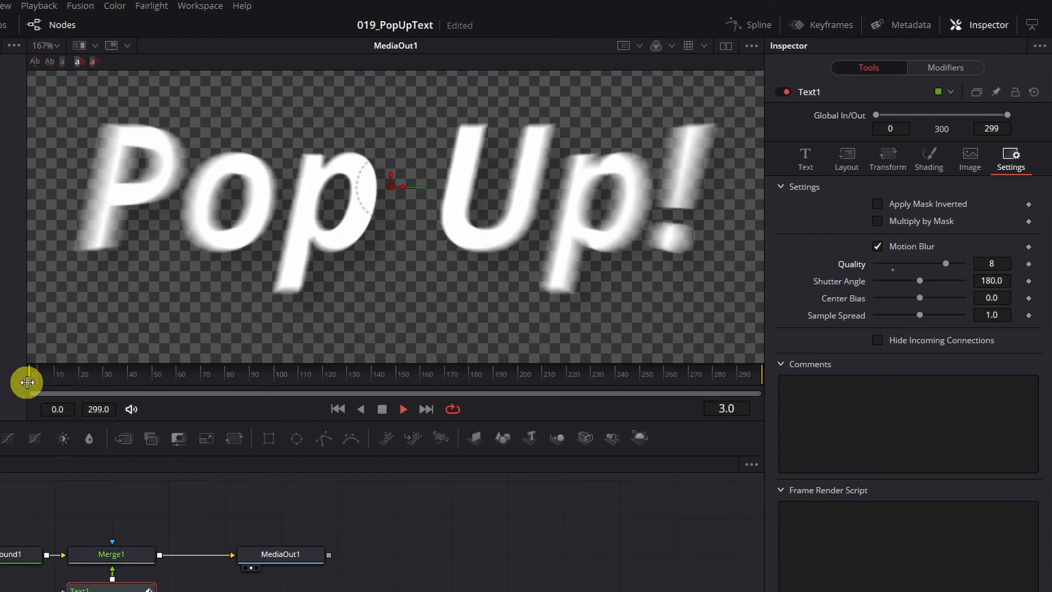